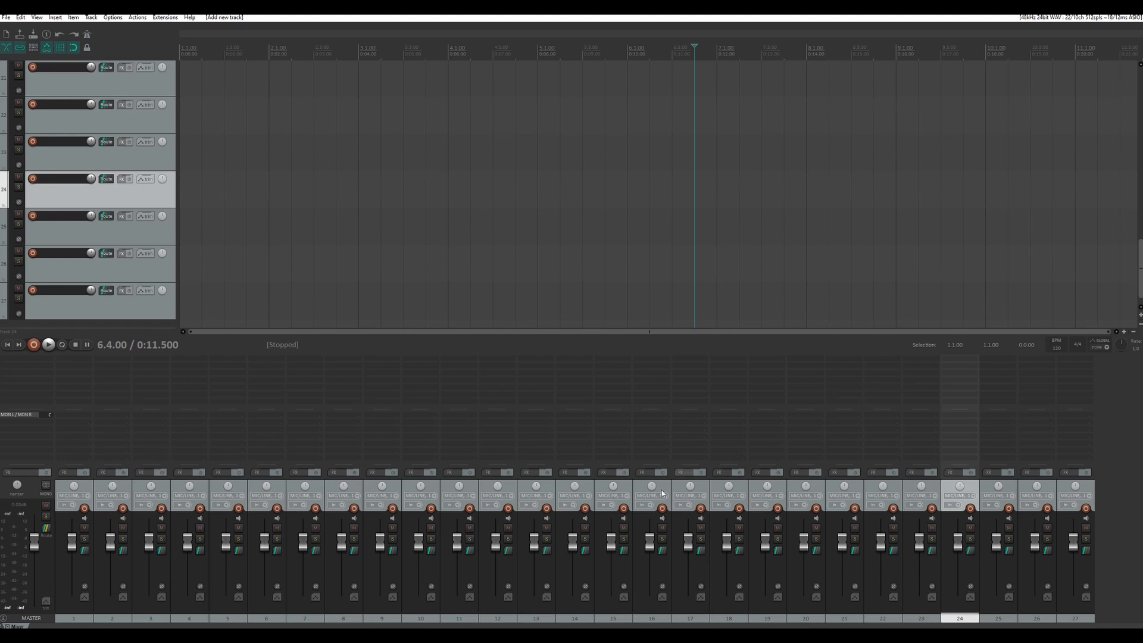
Move the attached mixer docker to the top position and lower the volume of track 15 slightly
right_click(5, 625)
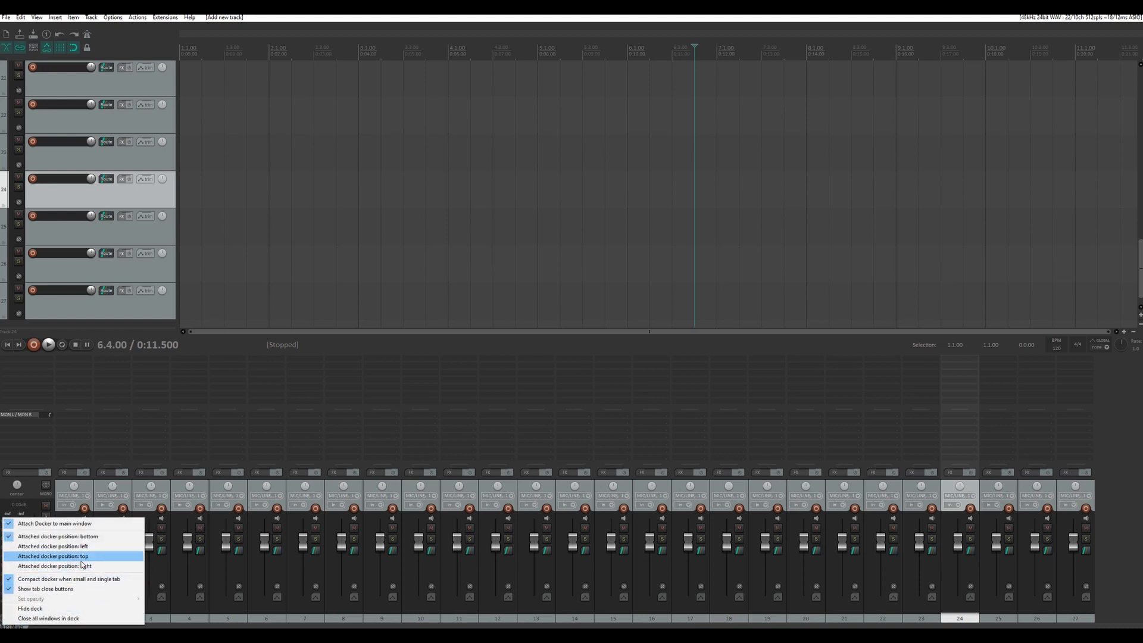
click(53, 556)
drag(398, 156, 393, 272)
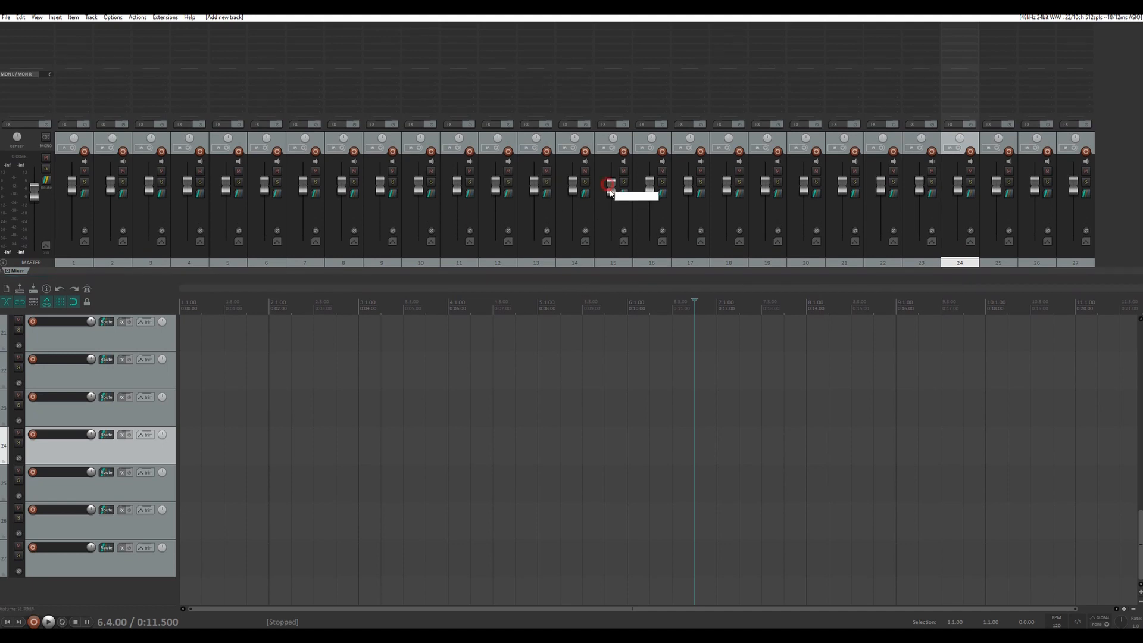
scroll(611, 187, down, 5)
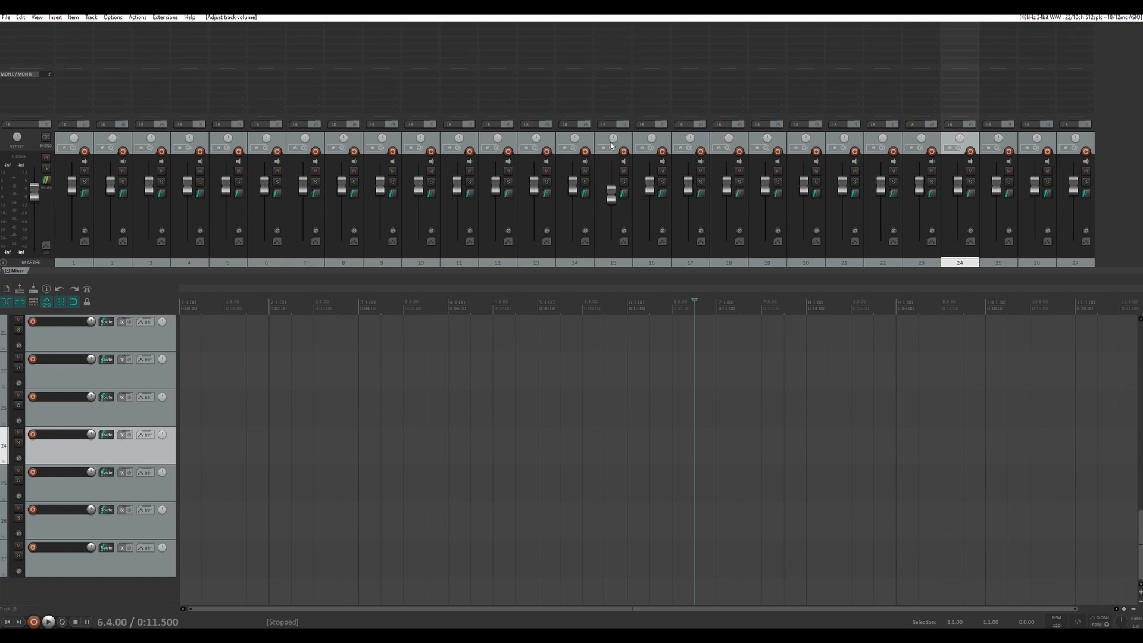
drag(666, 281, 1008, 284)
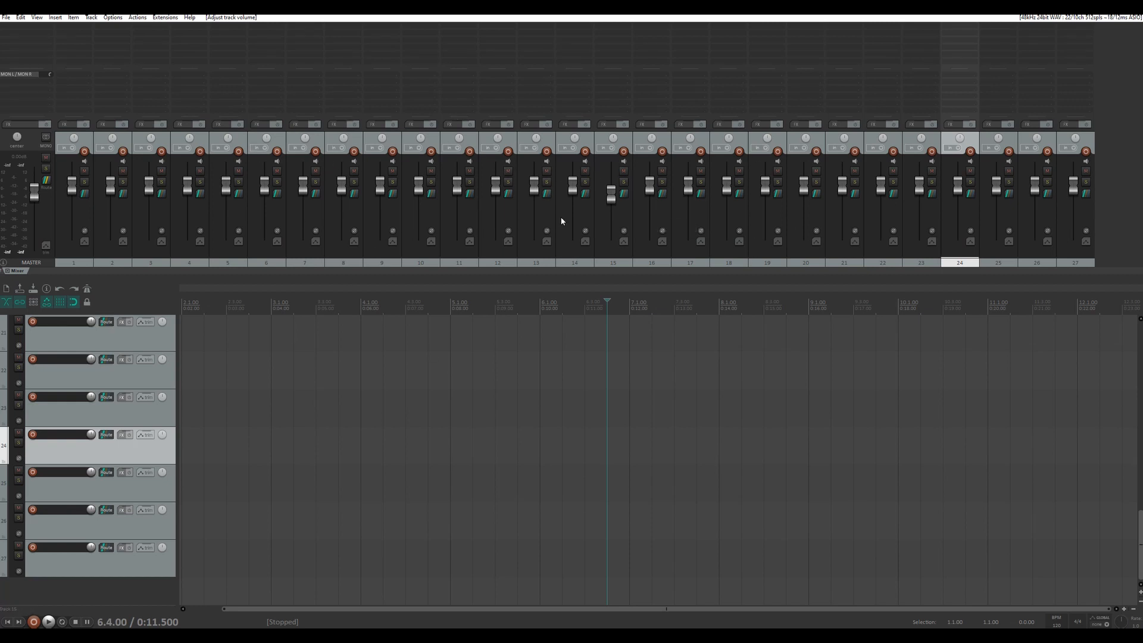
Create a cycle action named Mixer in the Cycle Action editor and enable its toggle option
click(165, 16)
click(188, 86)
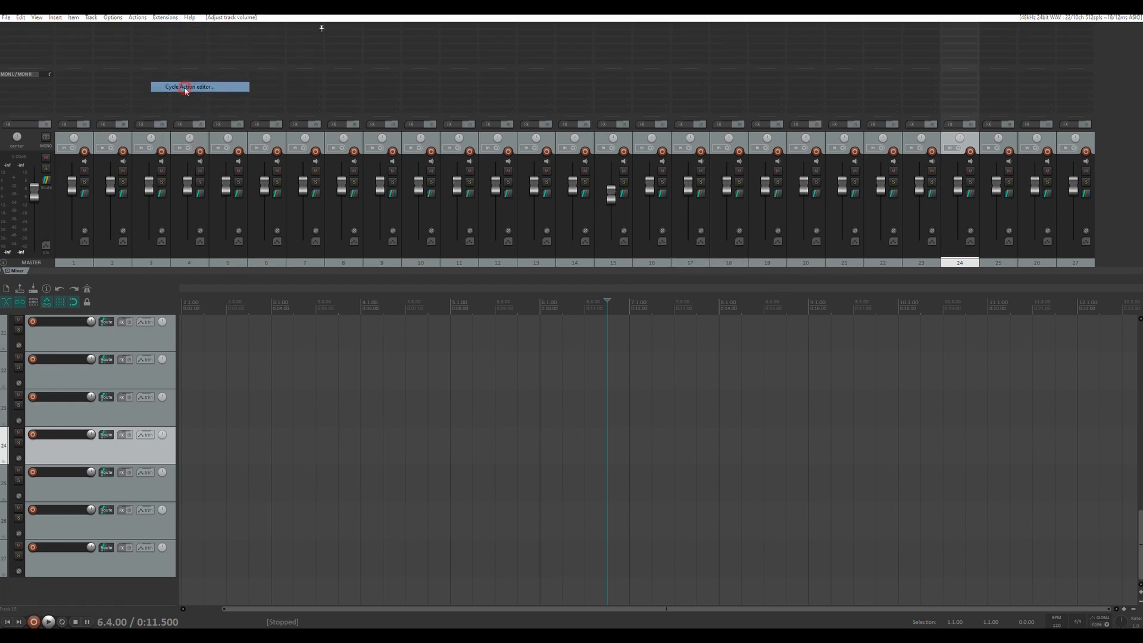
drag(198, 27, 397, 128)
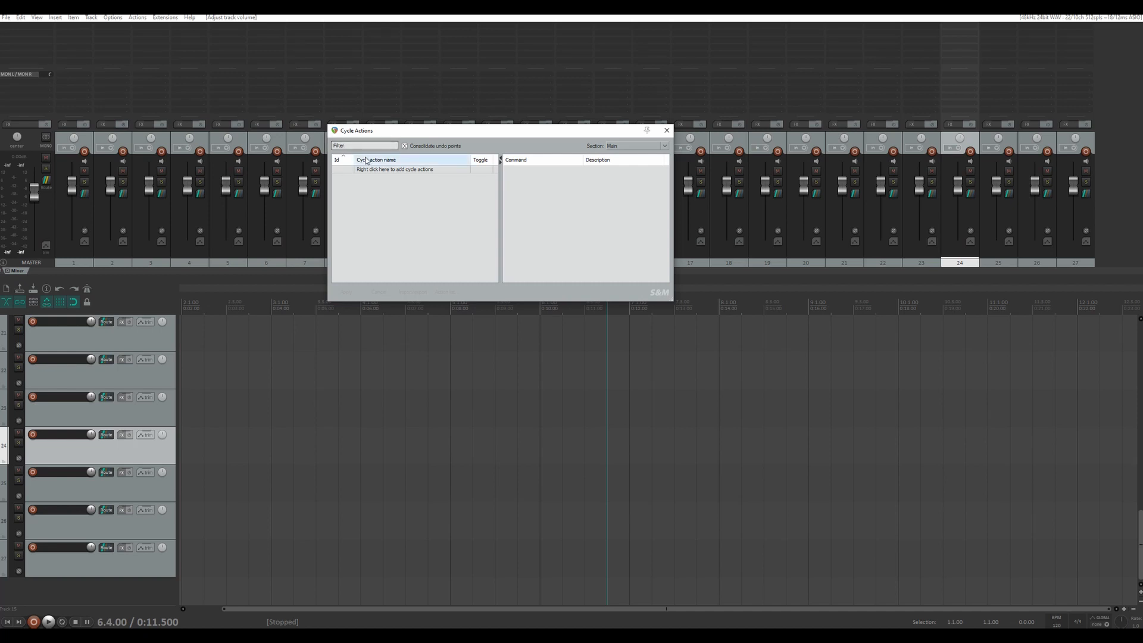
right_click(381, 178)
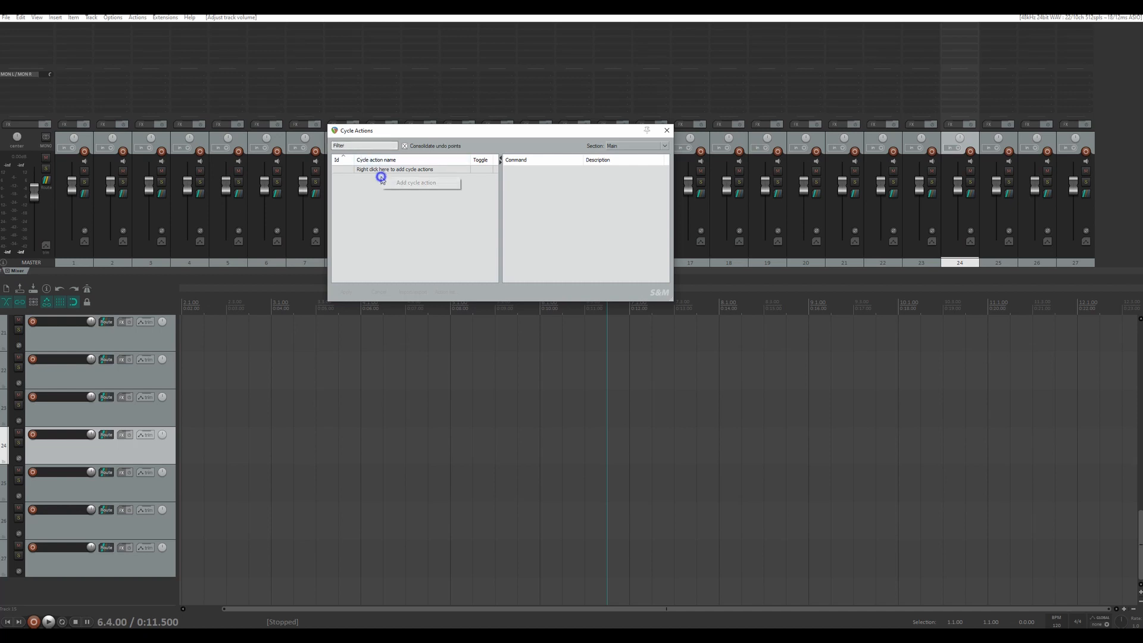
click(400, 183)
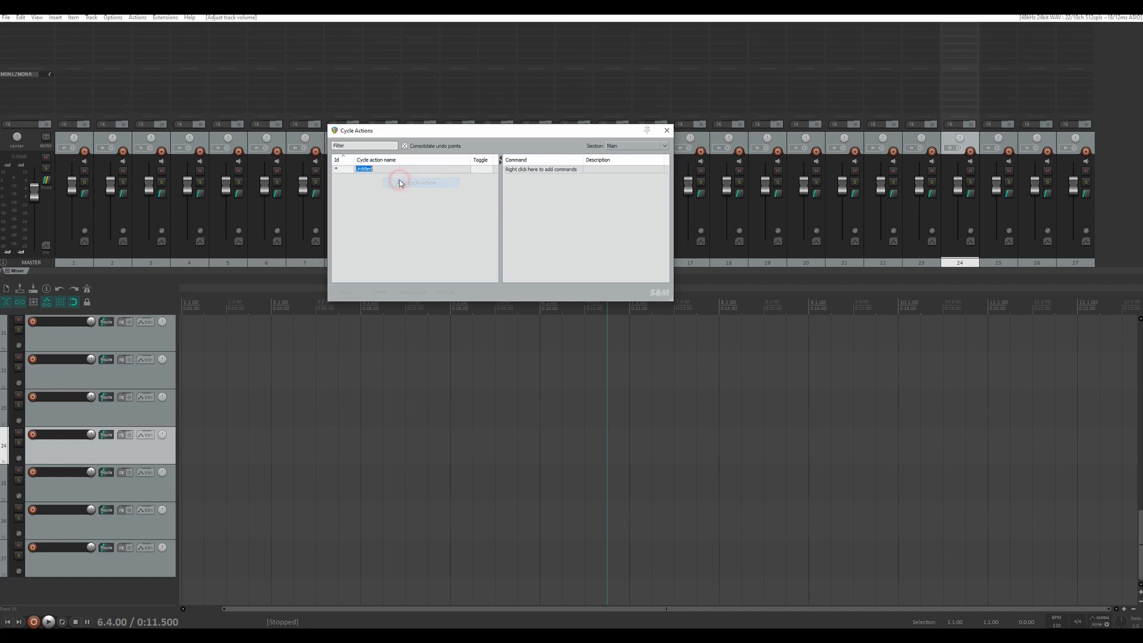
text(Mixer)
key(Return)
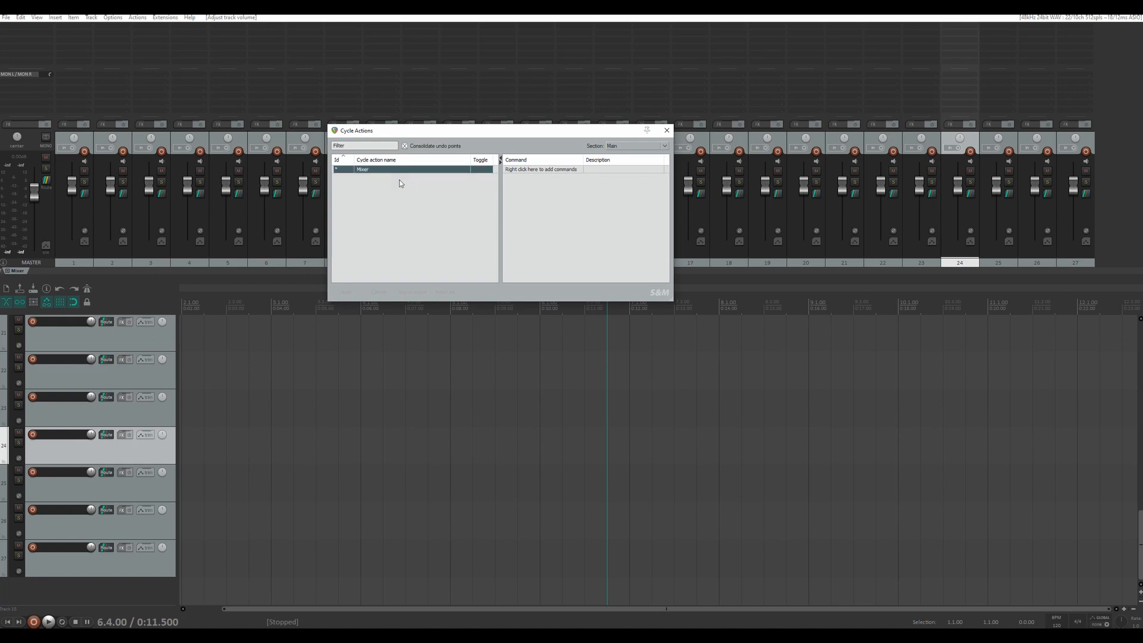
click(480, 170)
drag(672, 301, 715, 357)
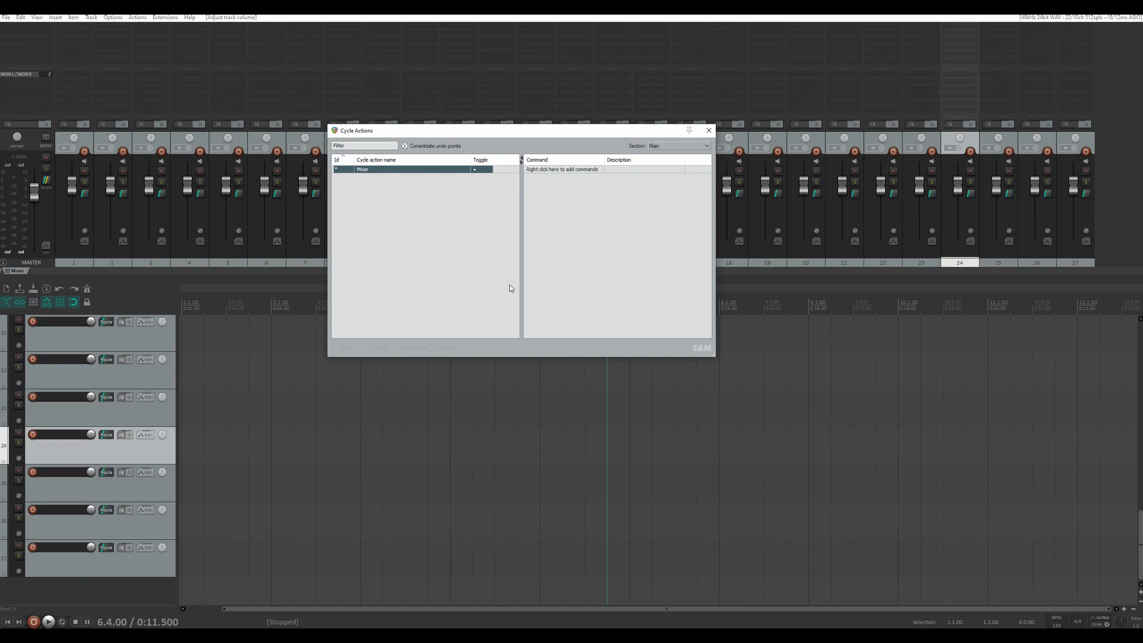
Find the action "View: Toggle mixer visible" in the action list and add it to the Mixer cycle action
click(442, 348)
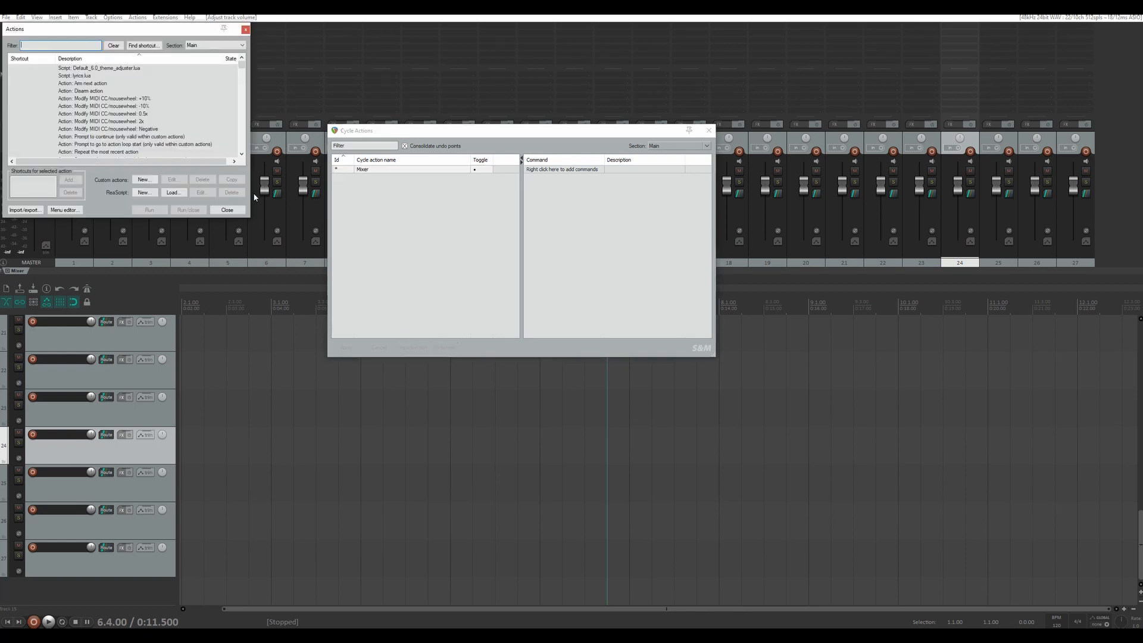
drag(107, 27, 301, 173)
drag(346, 218, 365, 241)
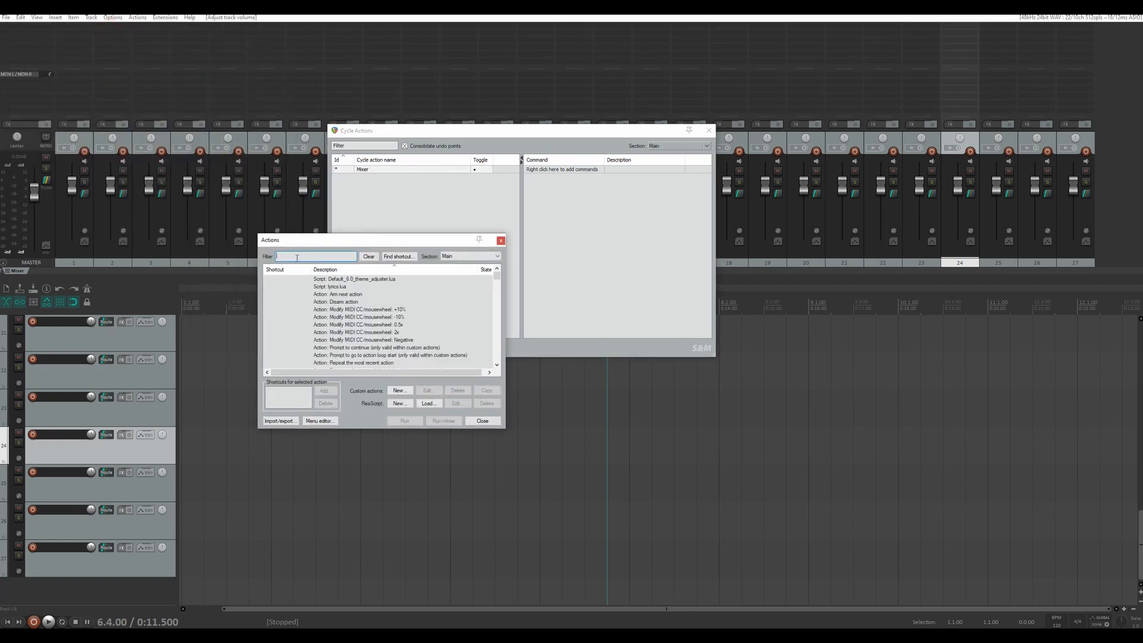
text(mixer )
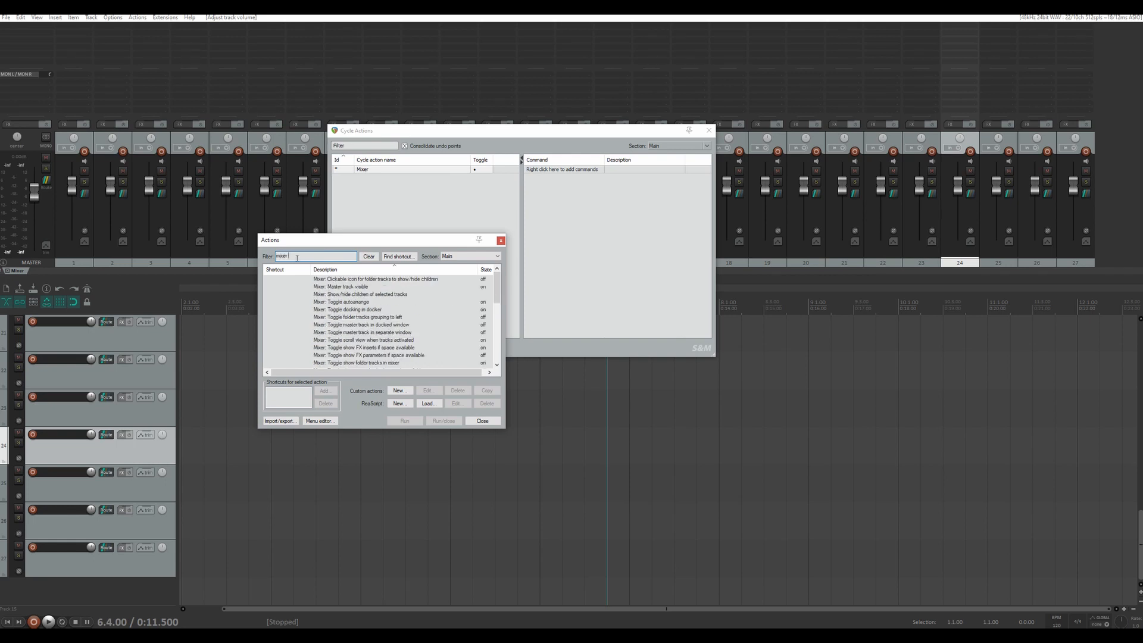
text(visi)
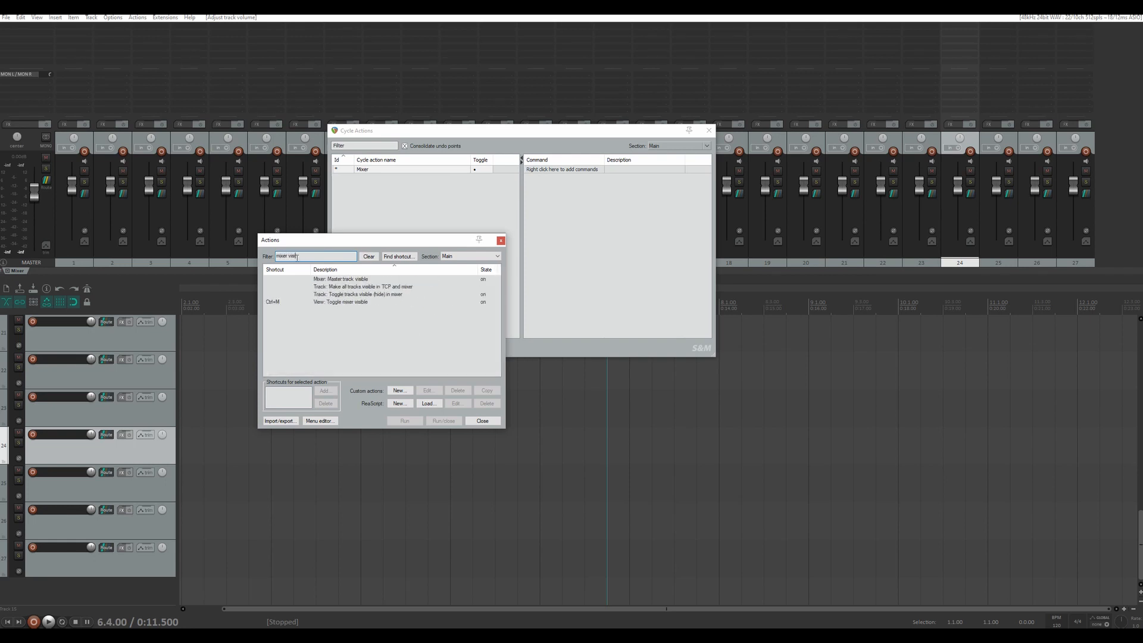
click(349, 302)
right_click(593, 218)
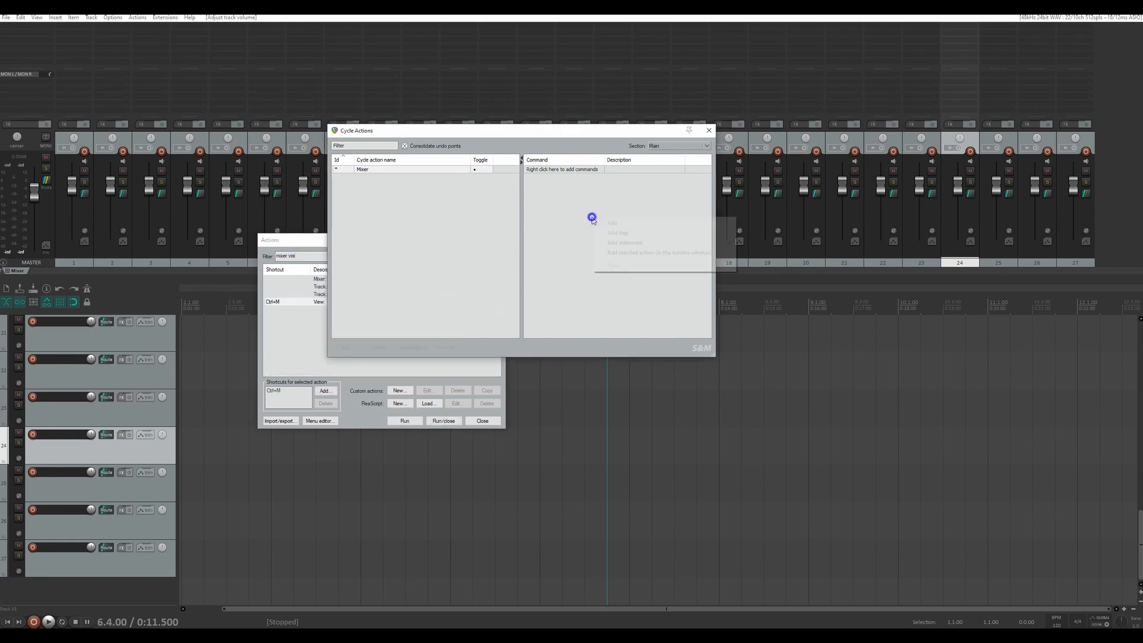
click(629, 252)
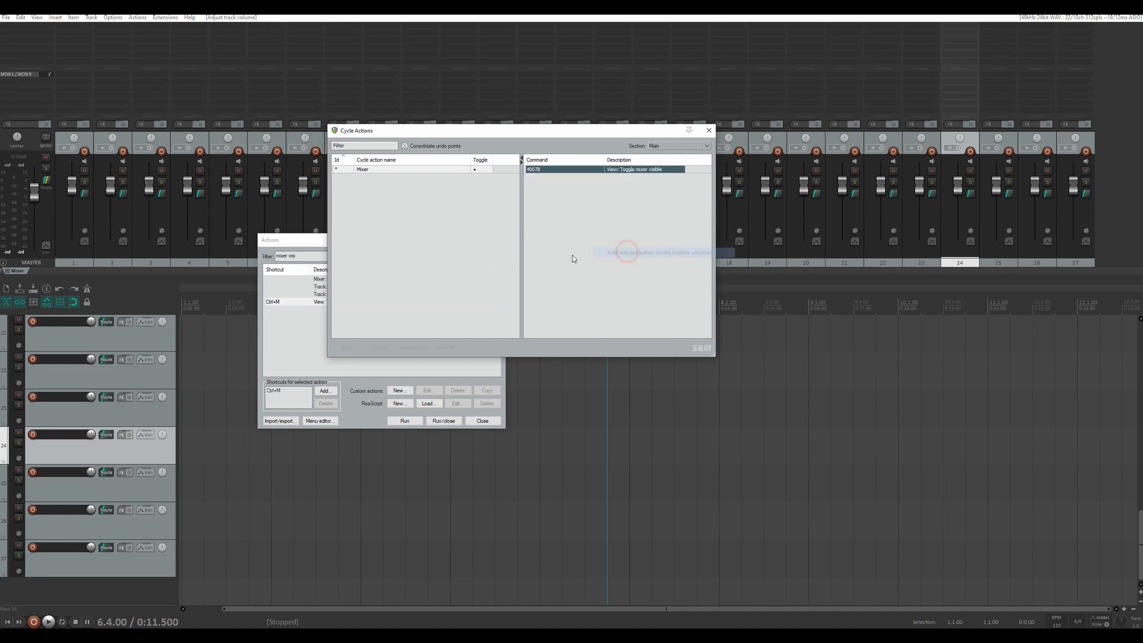
Add the action "Mixer: Toggle docking in docker" to the Mixer cycle action and close the action list
click(307, 256)
click(306, 257)
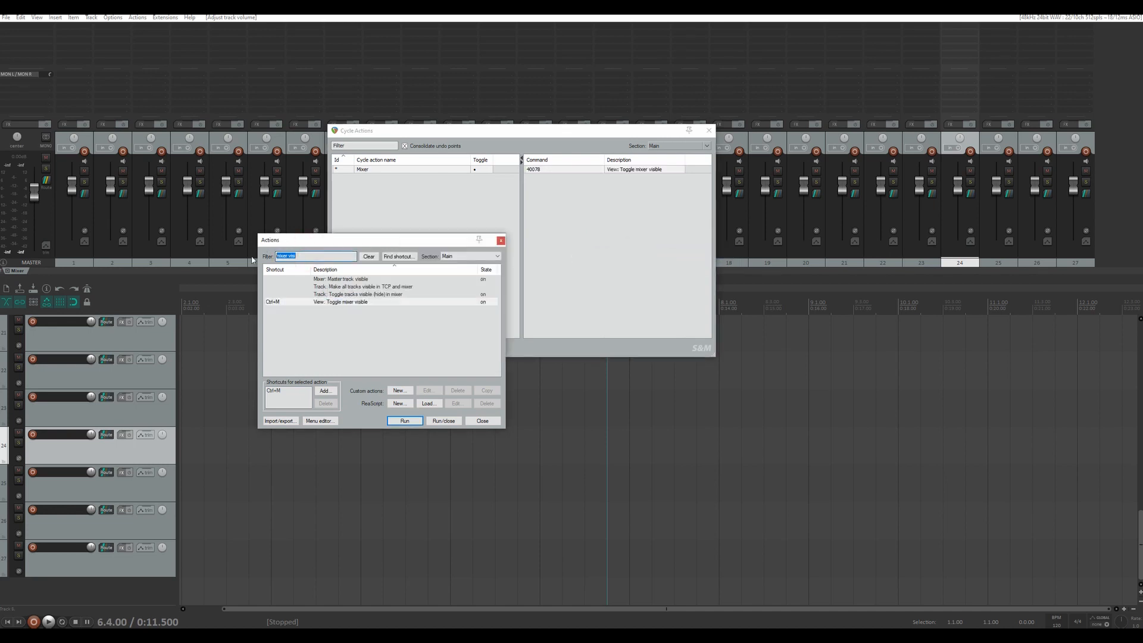
text(mixer doc)
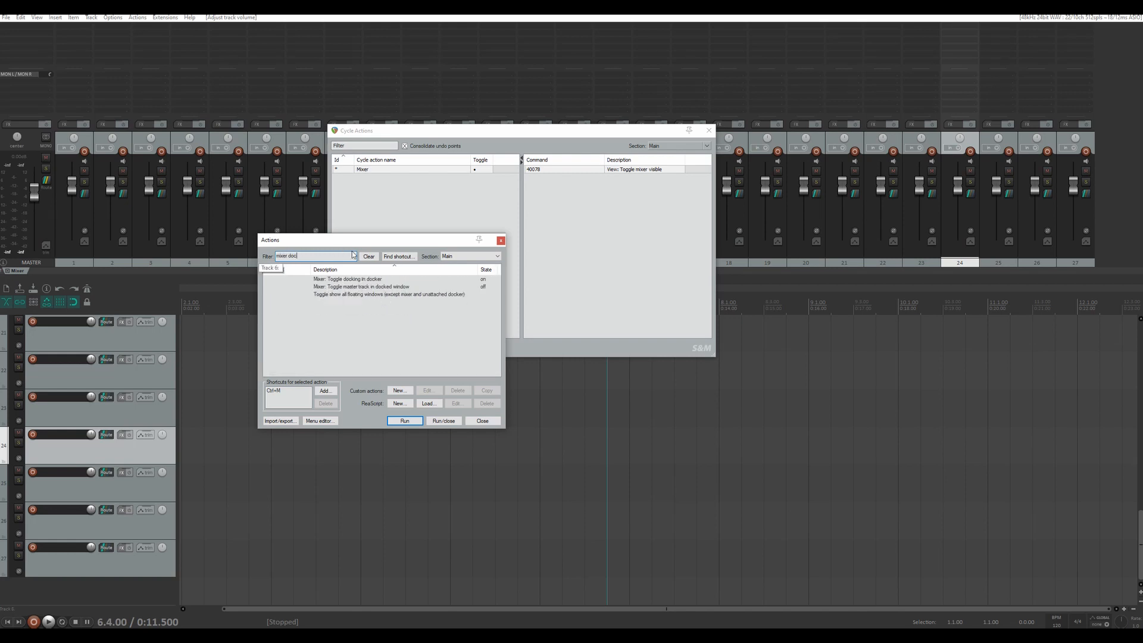
click(356, 280)
right_click(646, 218)
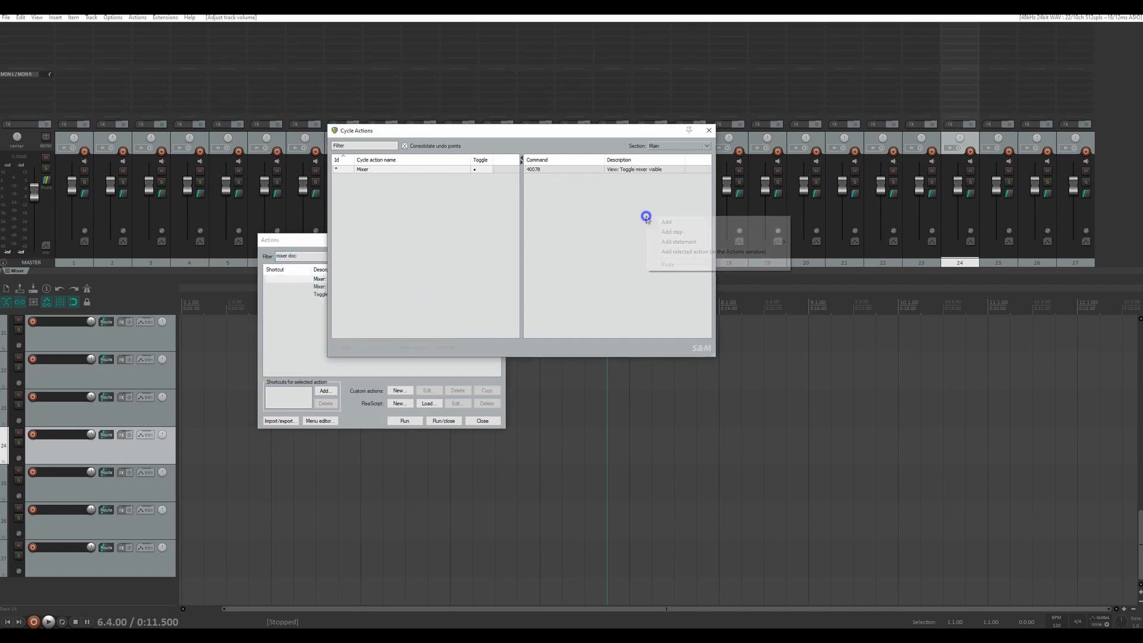
click(676, 252)
click(320, 244)
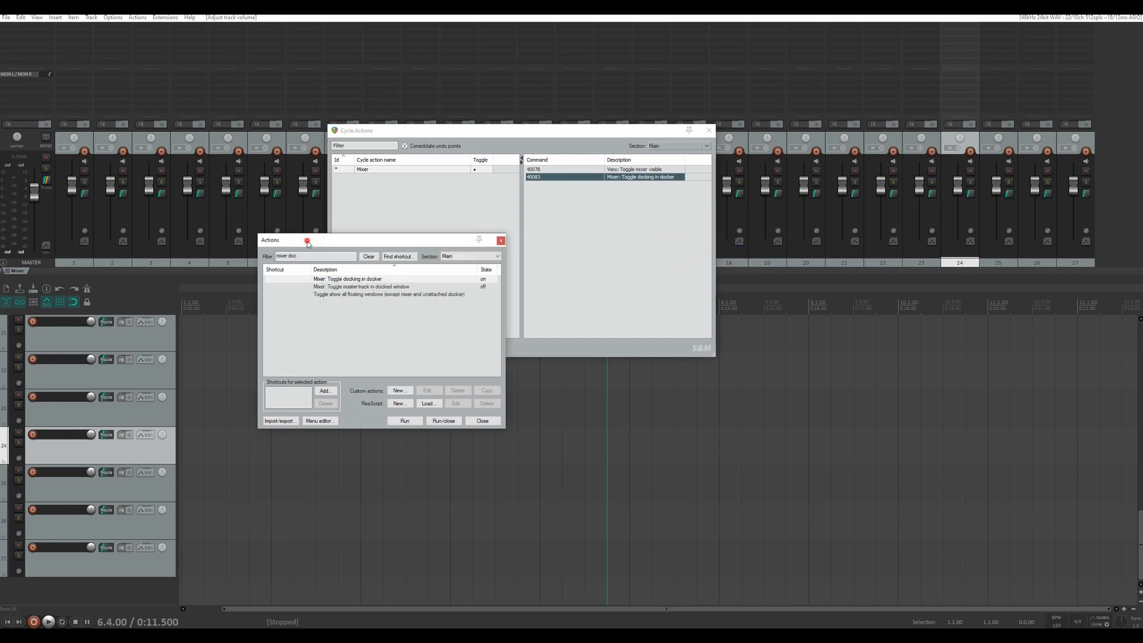
click(501, 241)
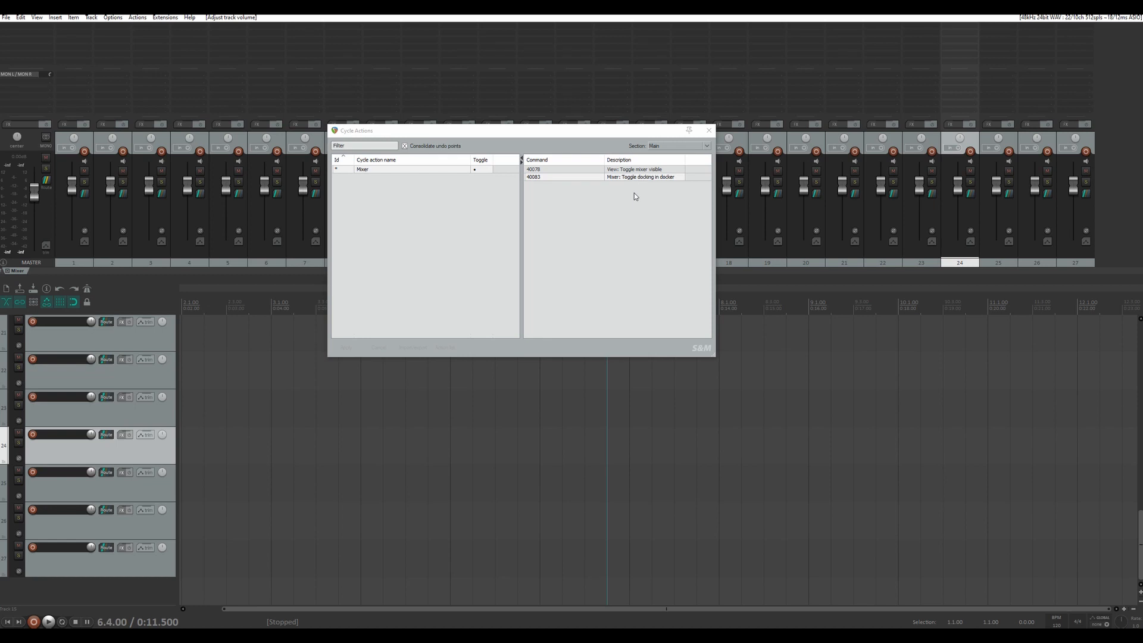
Add an IF NOR statement and move it above the two mixer commands so its block encloses them
right_click(586, 199)
mouse_move(599, 226)
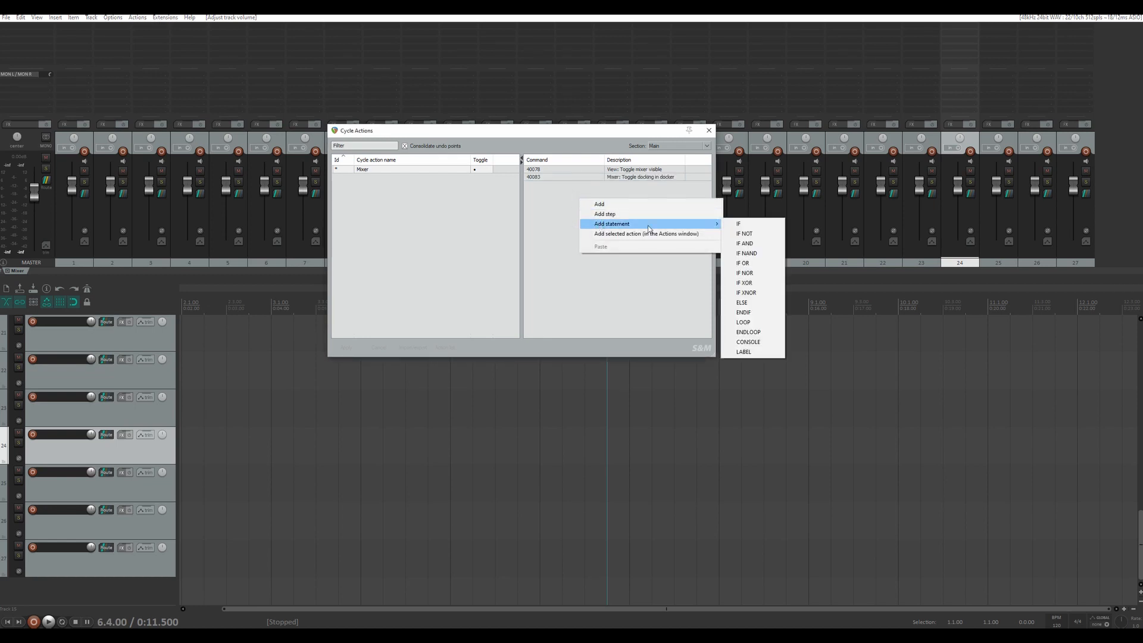
click(740, 273)
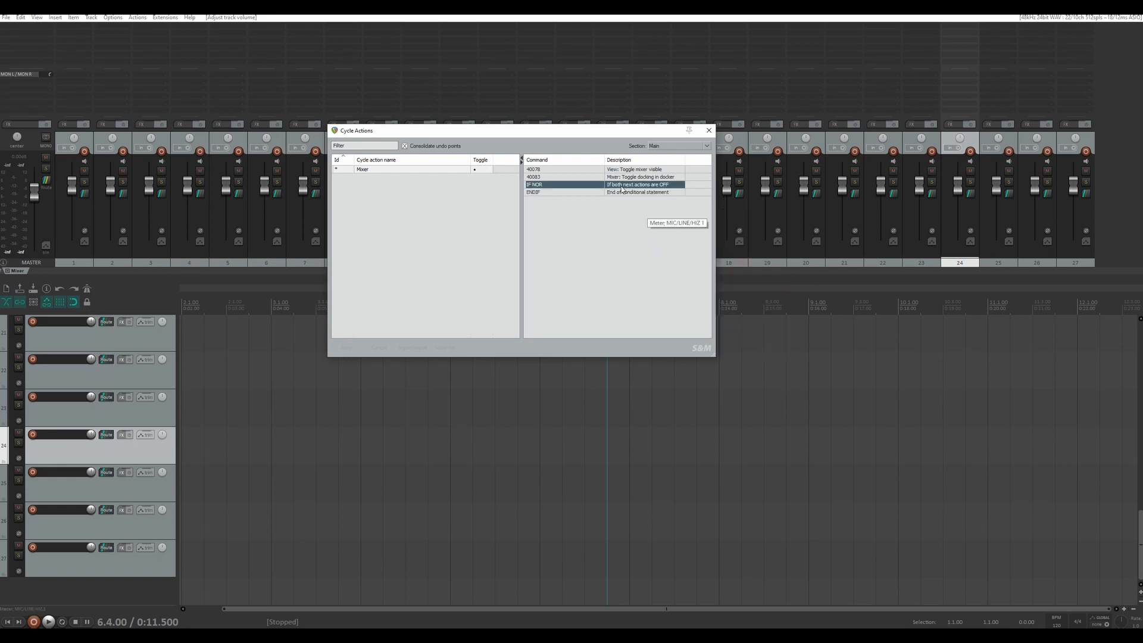
drag(622, 186, 619, 170)
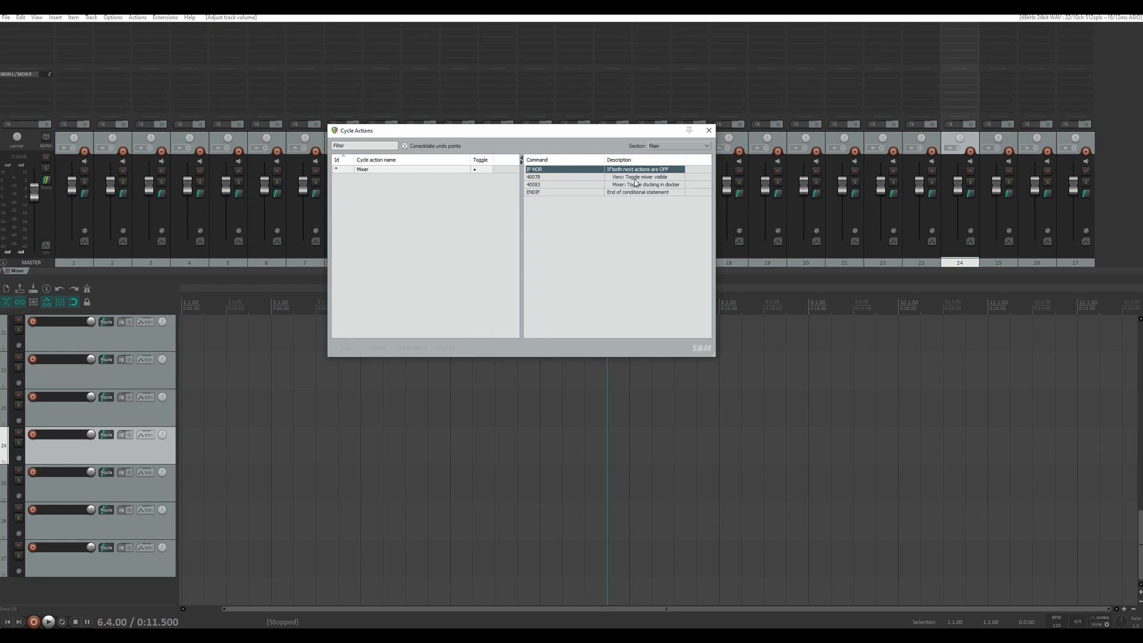
Duplicate the Toggle mixer visible and Toggle docking in docker commands, in that order, before the ENDIF of the IF NOR block
click(636, 177)
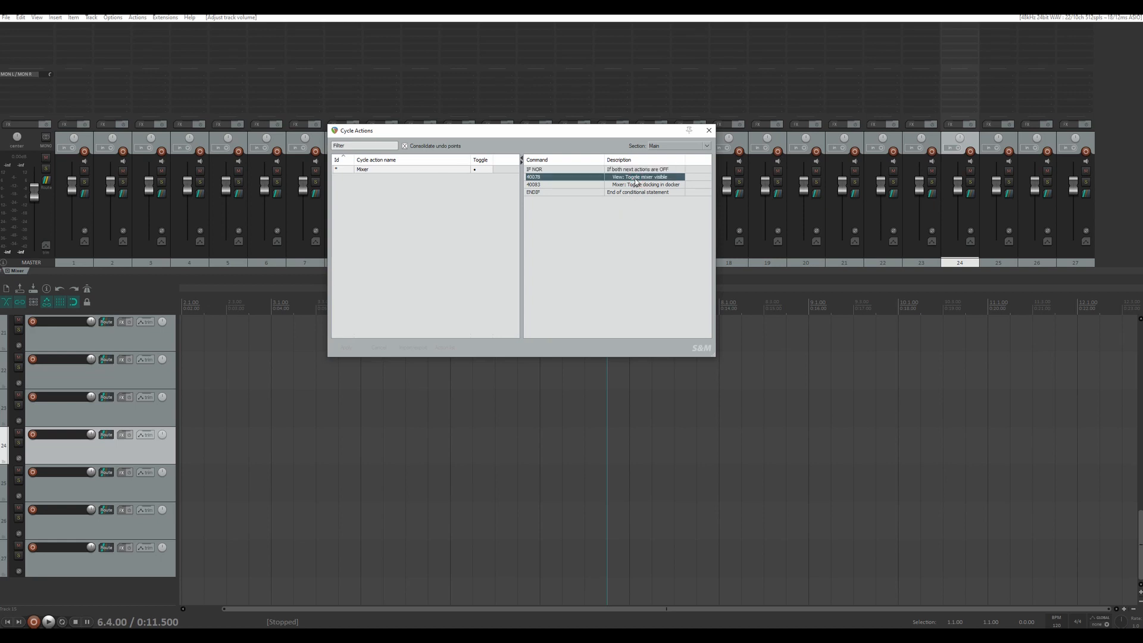
click(637, 194)
key(ctrl+v)
click(639, 185)
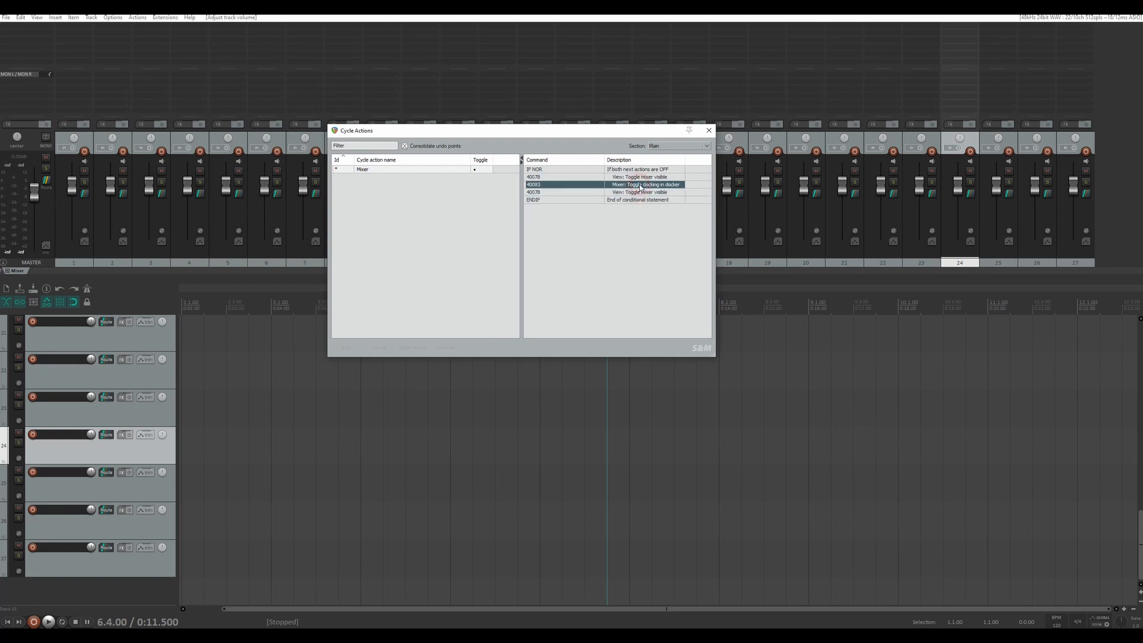
key(ctrl+c)
click(643, 200)
key(ctrl+v)
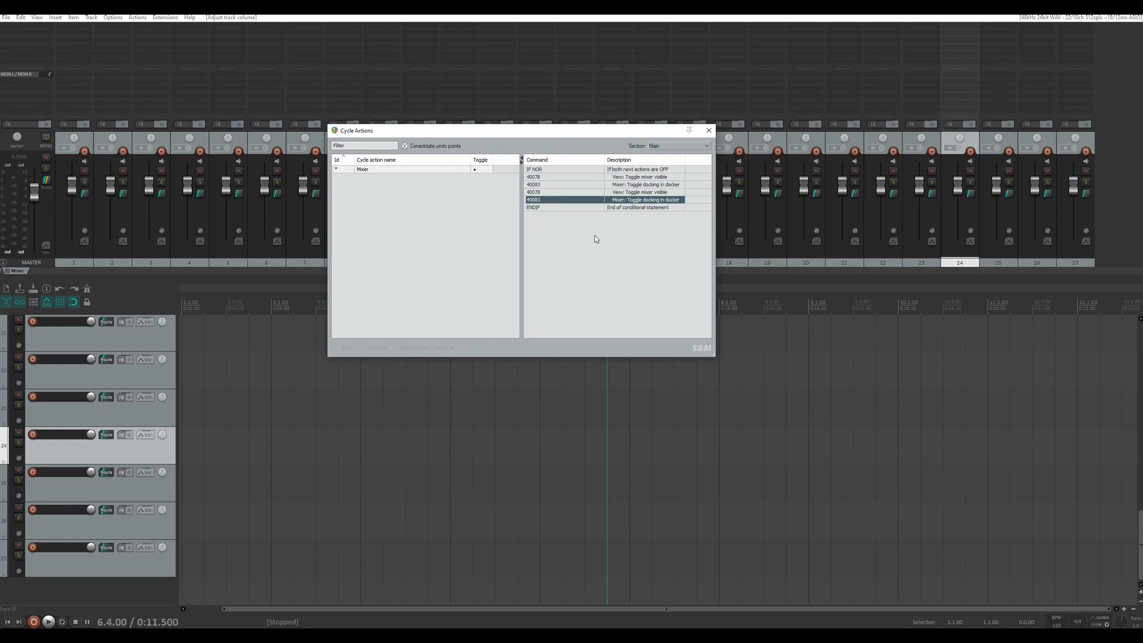
Add an IF AND statement after the IF NOR block
right_click(595, 235)
mouse_move(636, 260)
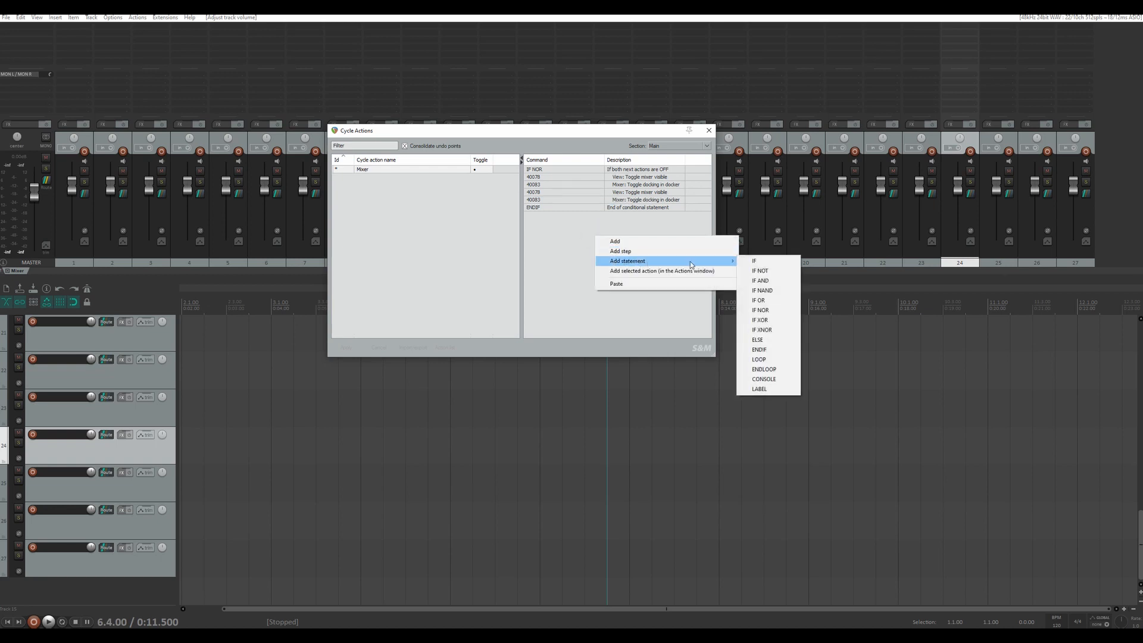
click(770, 281)
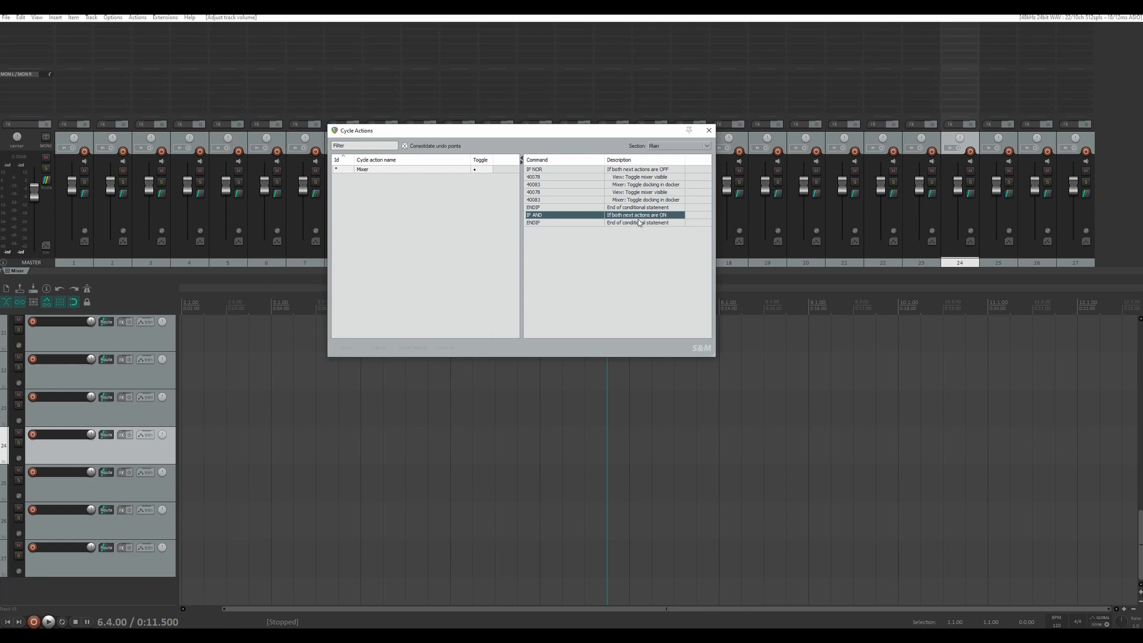
Copy the Toggle mixer visible command once and the Toggle docking in docker command twice into the IF AND block
click(643, 192)
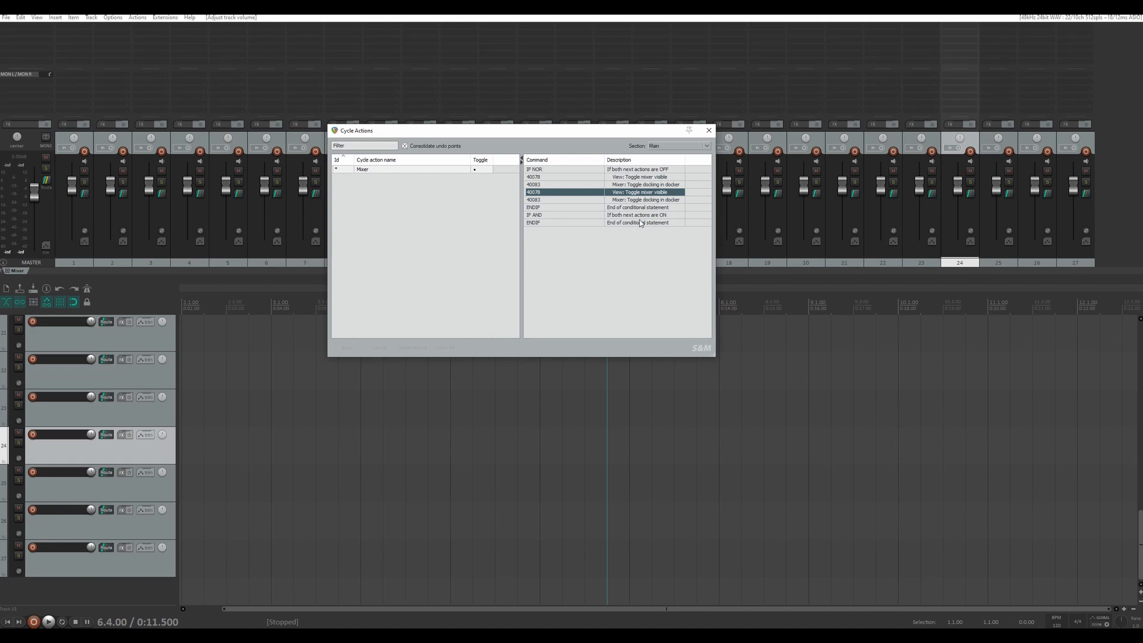
click(641, 223)
key(ctrl+v)
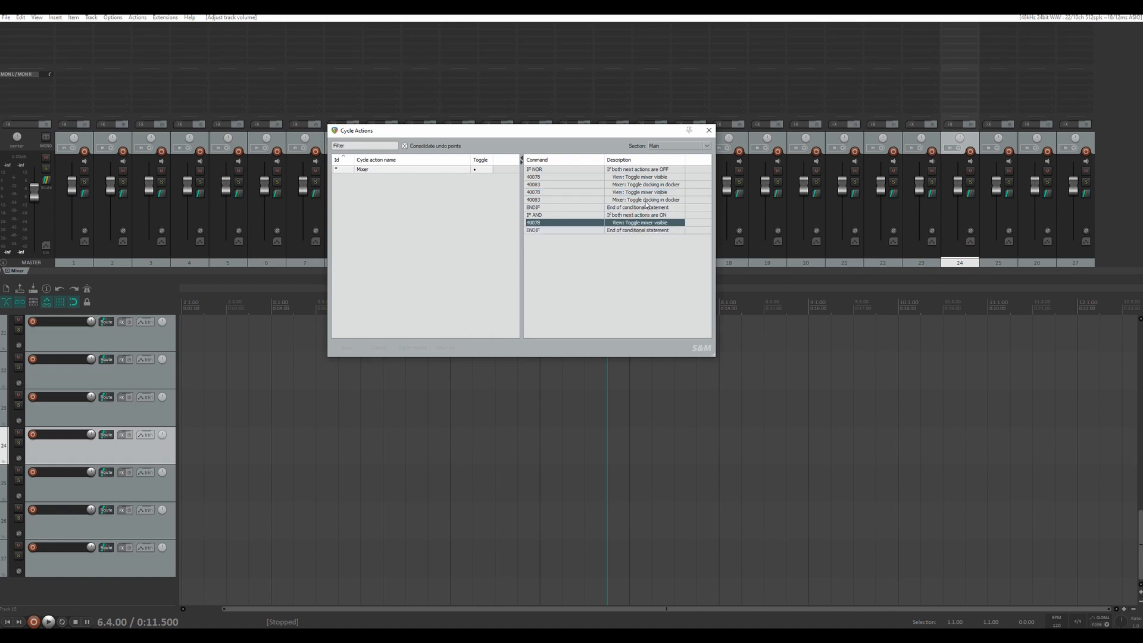
click(645, 200)
key(ctrl+c)
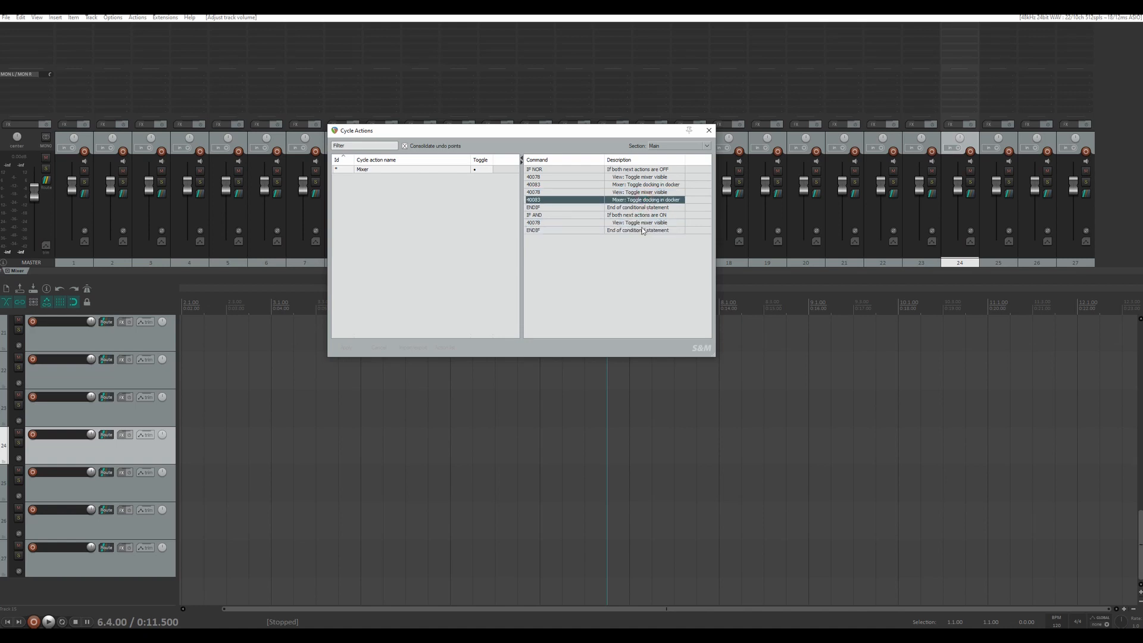
click(643, 231)
key(ctrl+v)
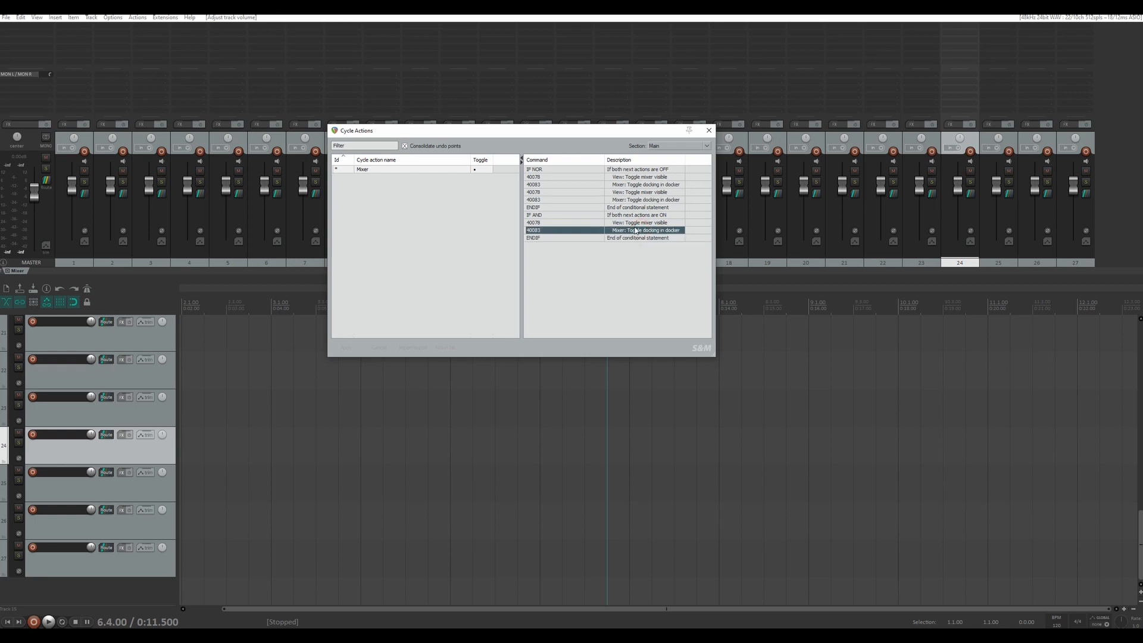
key(ctrl+v)
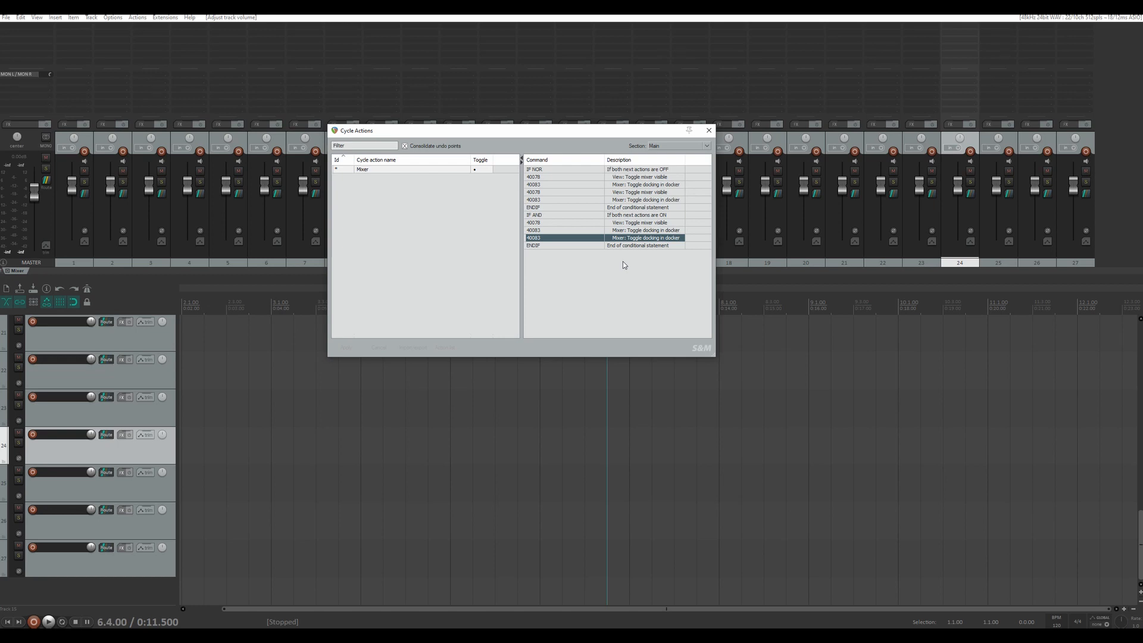
Add an IF XOR statement after the IF AND block and widen the Description column slightly
right_click(609, 262)
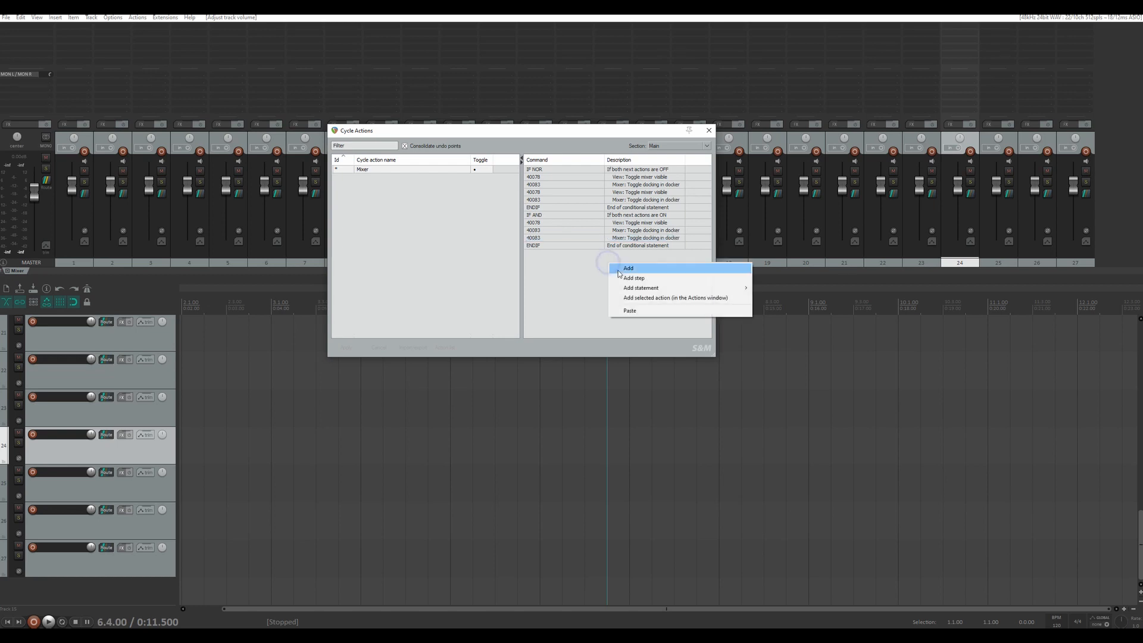
mouse_move(732, 288)
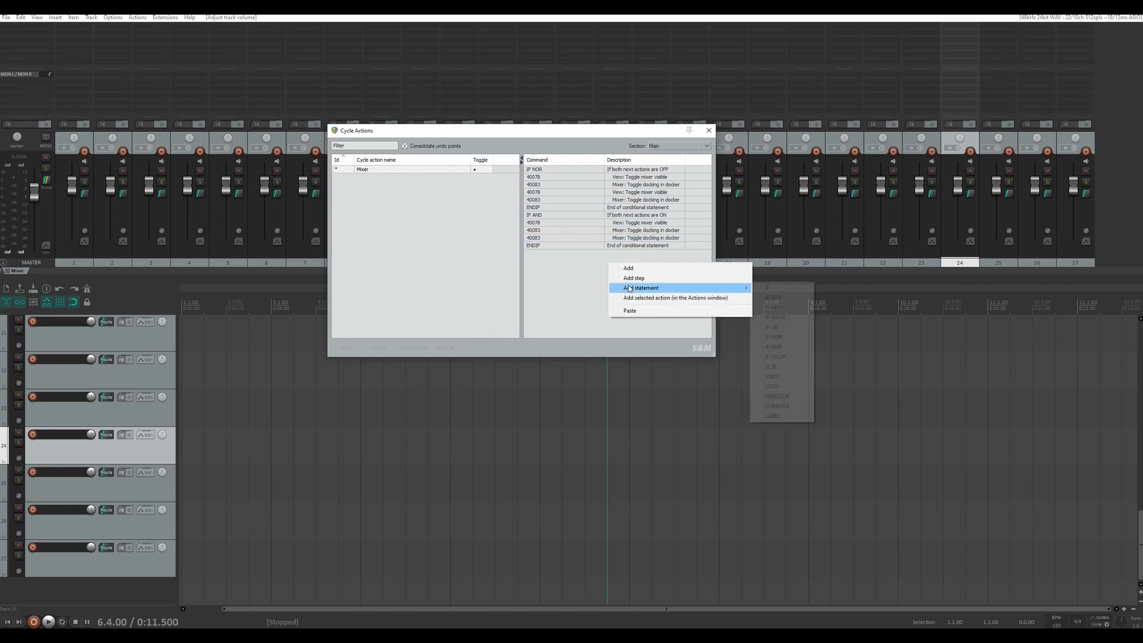
click(774, 346)
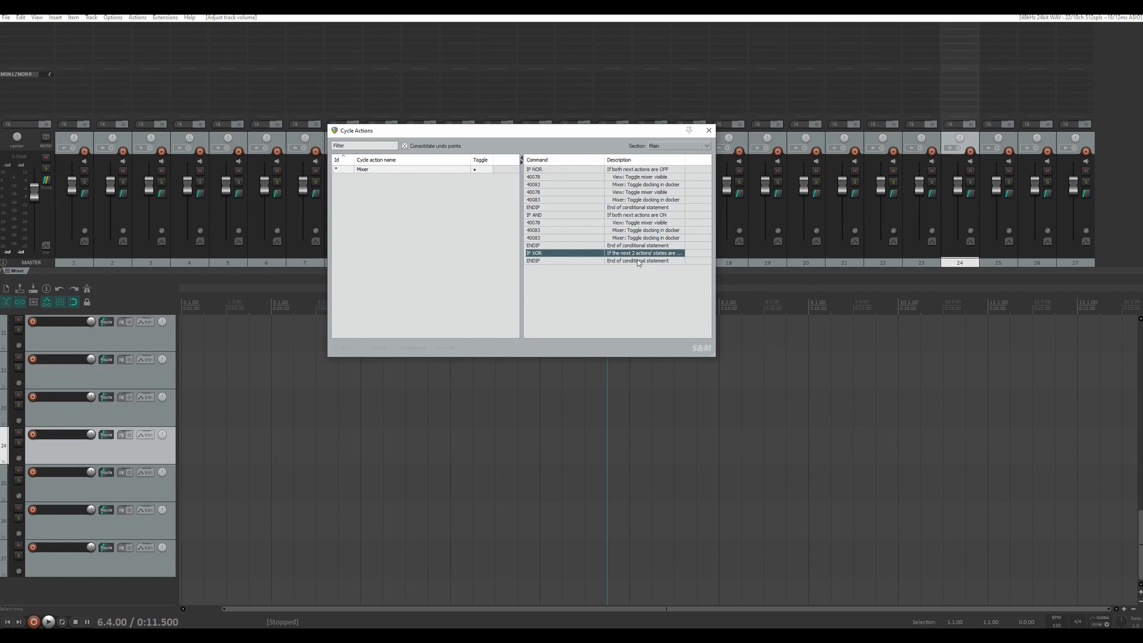
drag(685, 161, 693, 161)
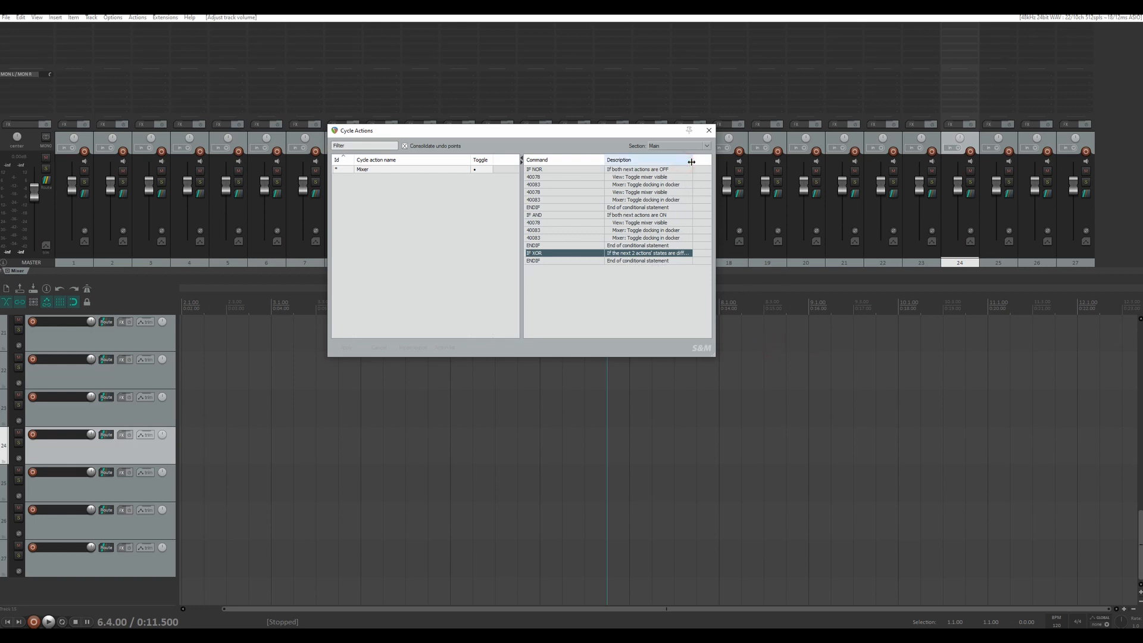
Fill the IF XOR block with Toggle mixer visible, Toggle docking in docker and Toggle mixer visible, and apply the cycle action
click(649, 222)
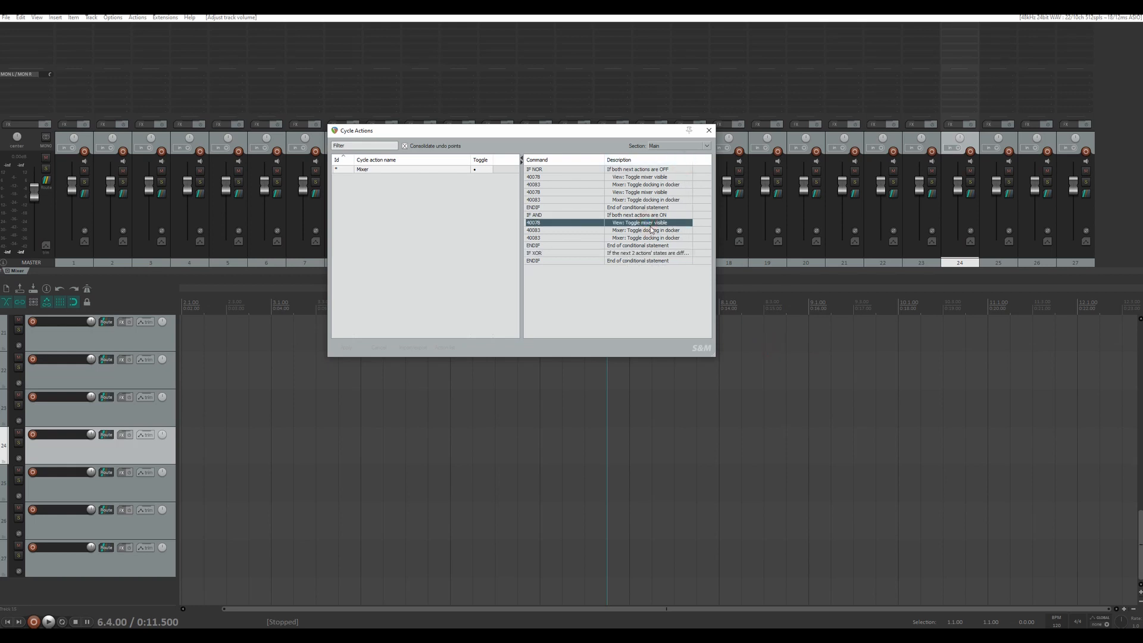
shift+click(651, 230)
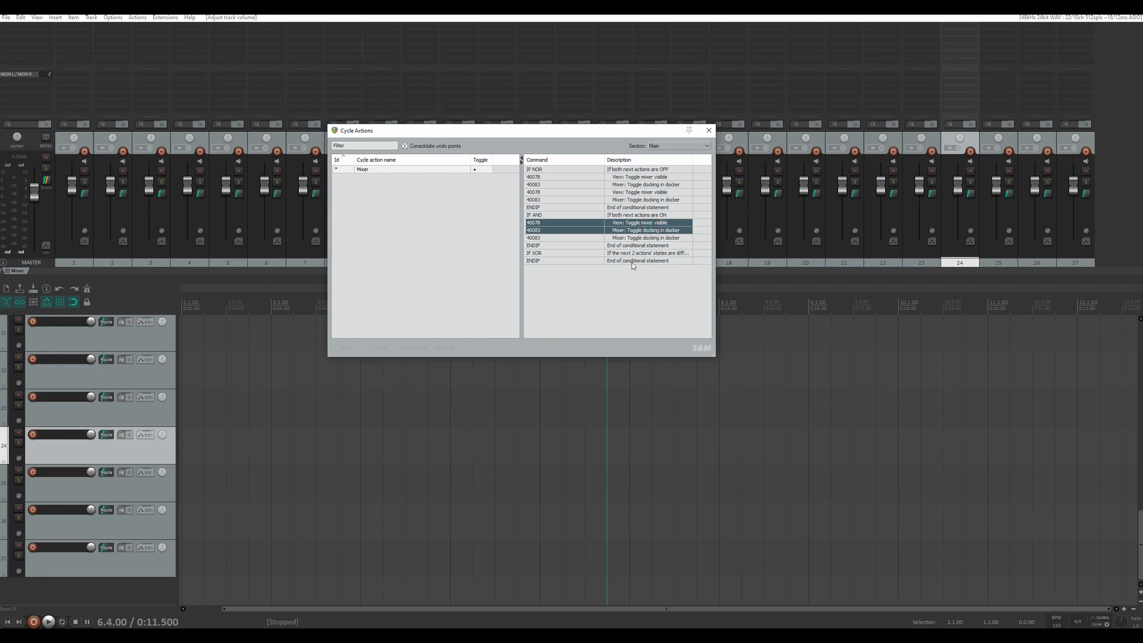
click(633, 262)
key(ctrl+v)
click(637, 223)
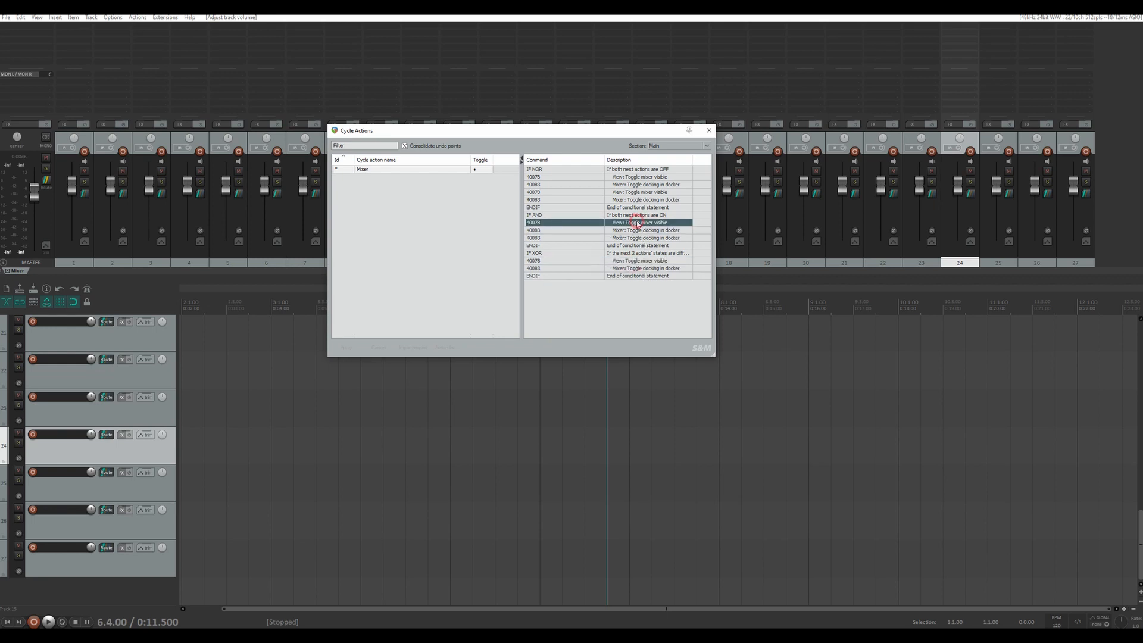
key(ctrl+c)
click(635, 275)
key(ctrl+v)
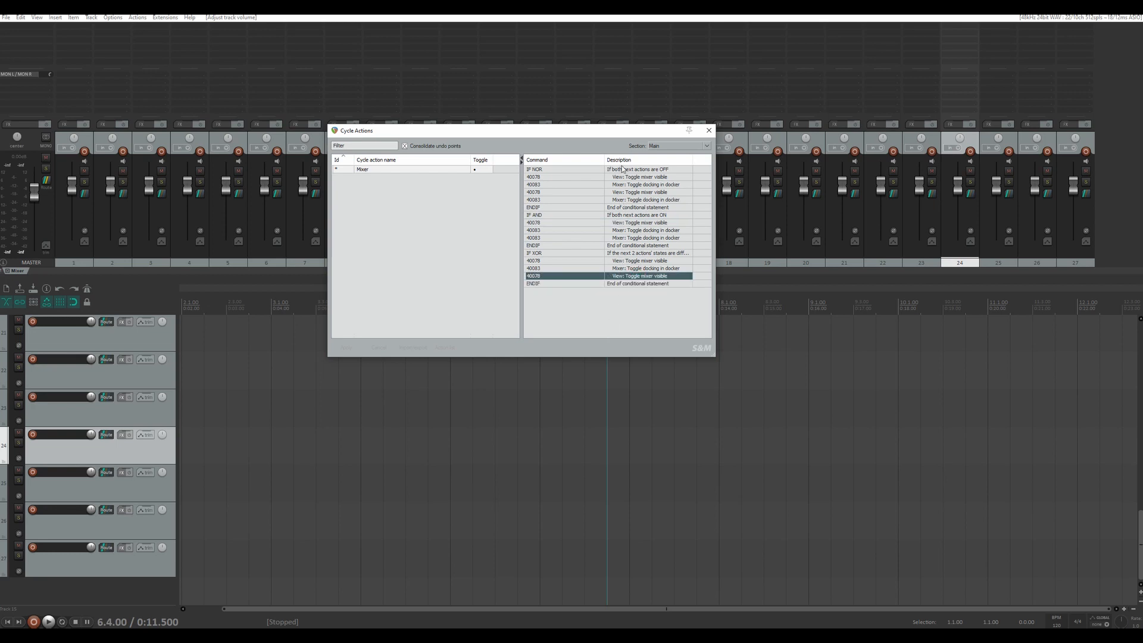
click(349, 345)
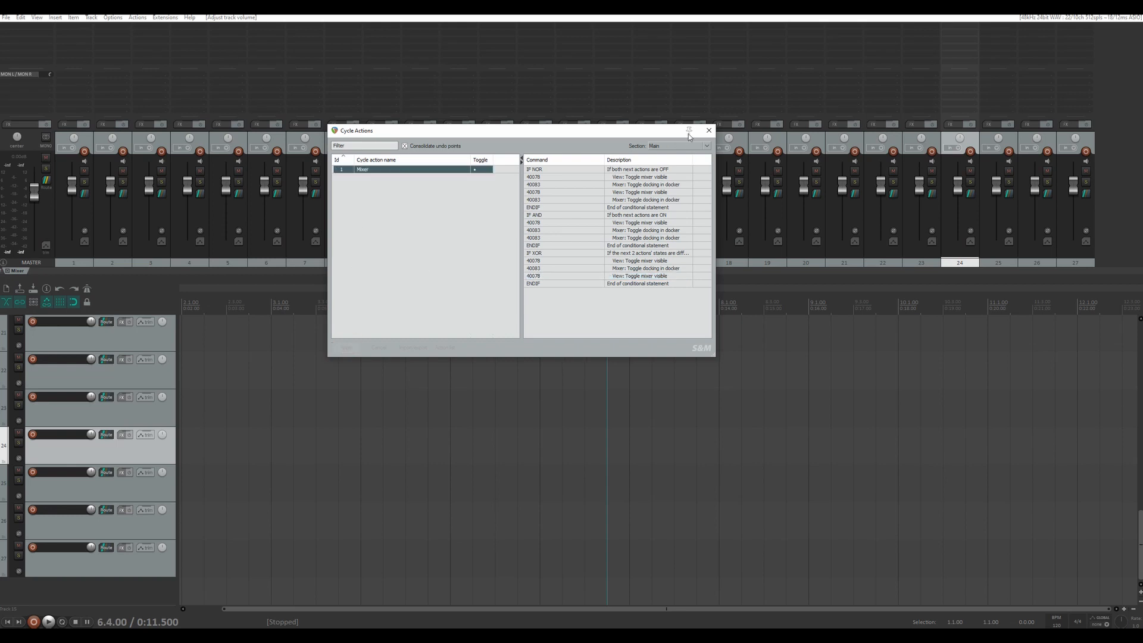
click(708, 129)
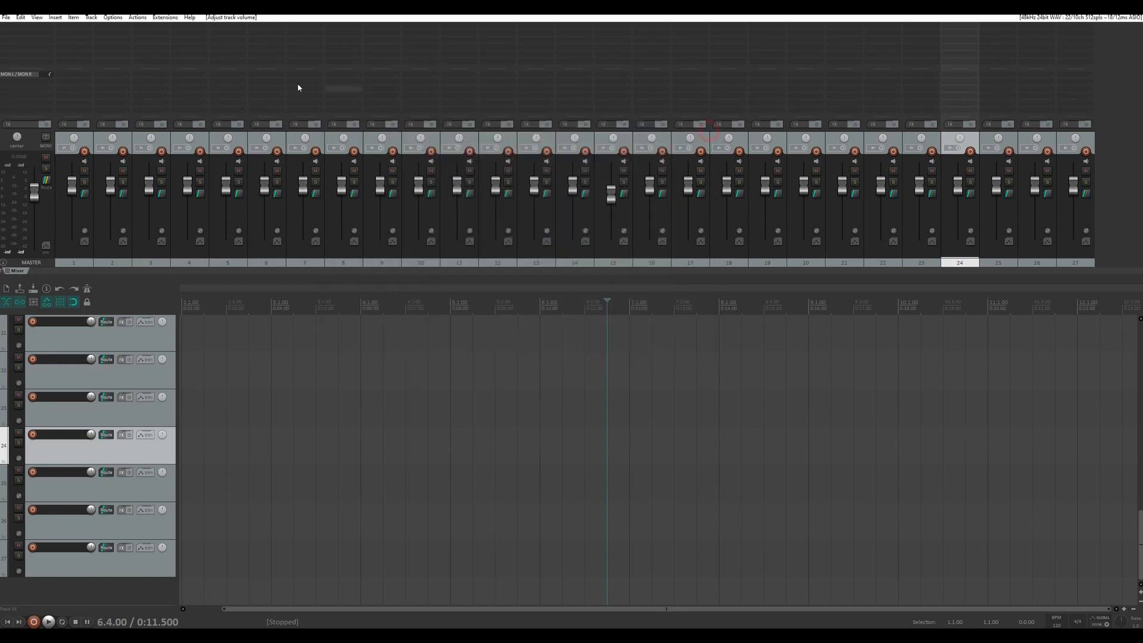
Assign the Ctrl+M shortcut to the Mixer action in the action list, overriding the existing mapping
click(138, 17)
click(164, 27)
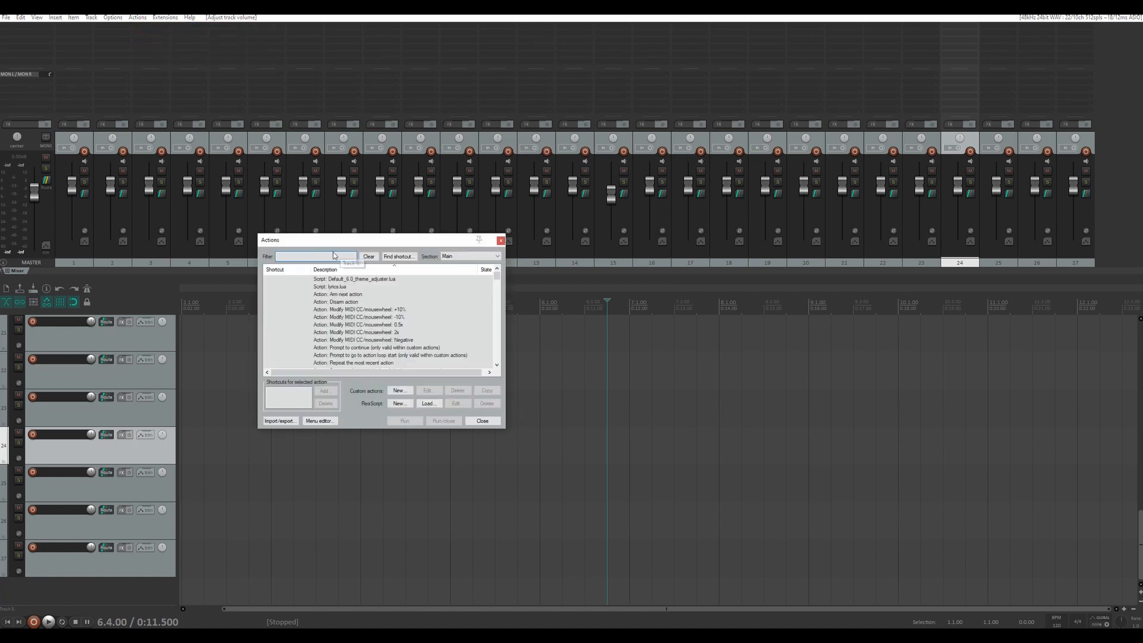
text(mixer)
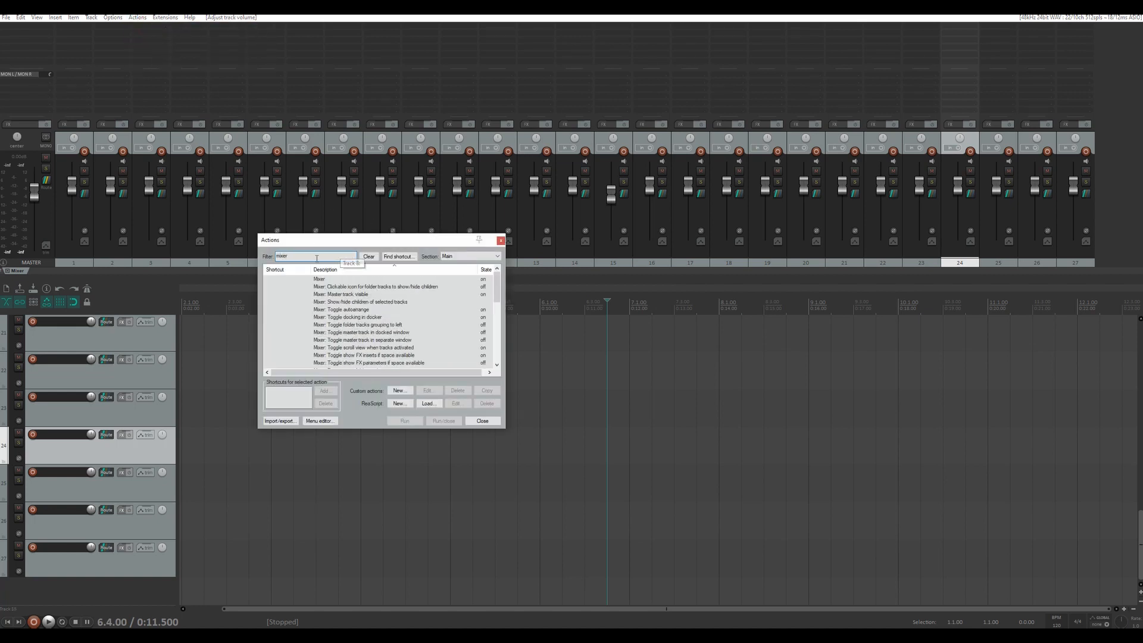
click(321, 279)
click(331, 393)
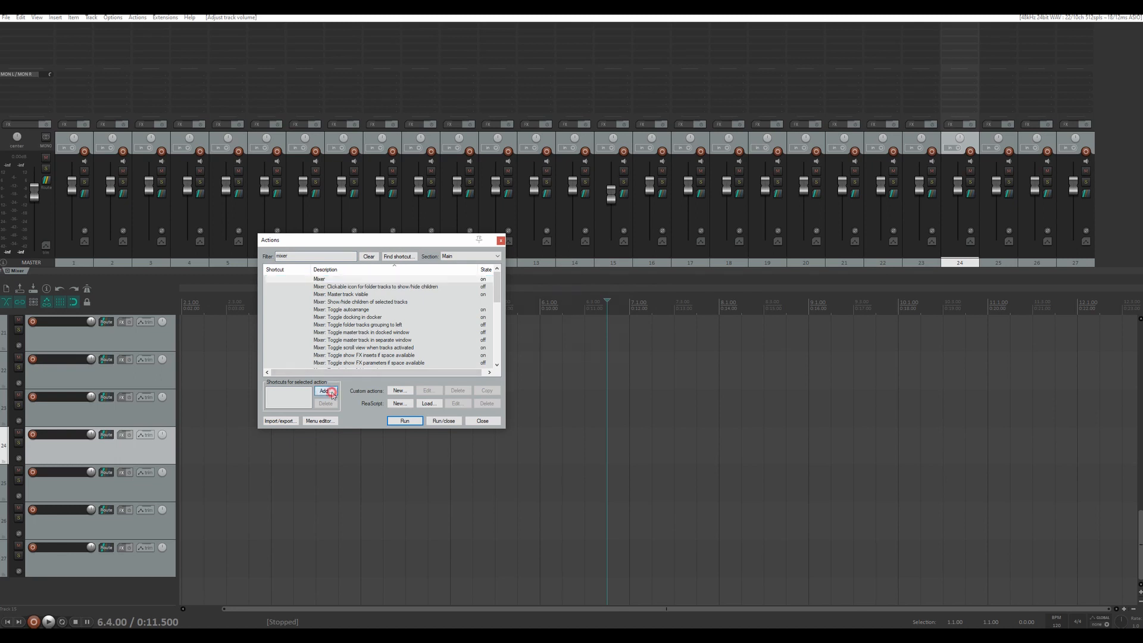
key(ctrl+m)
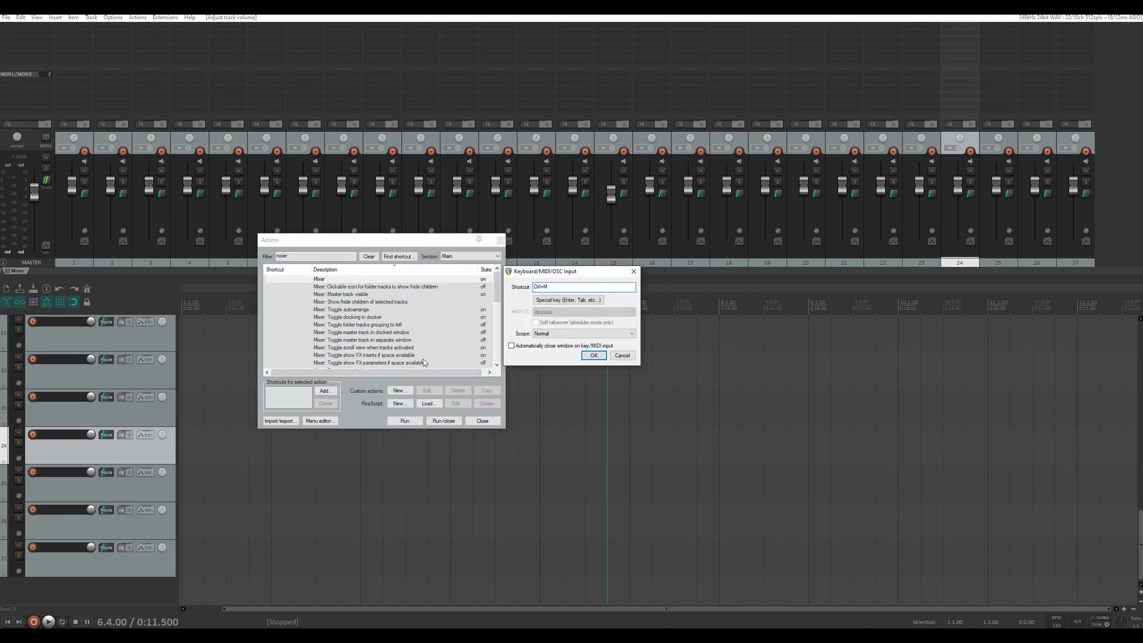
click(594, 356)
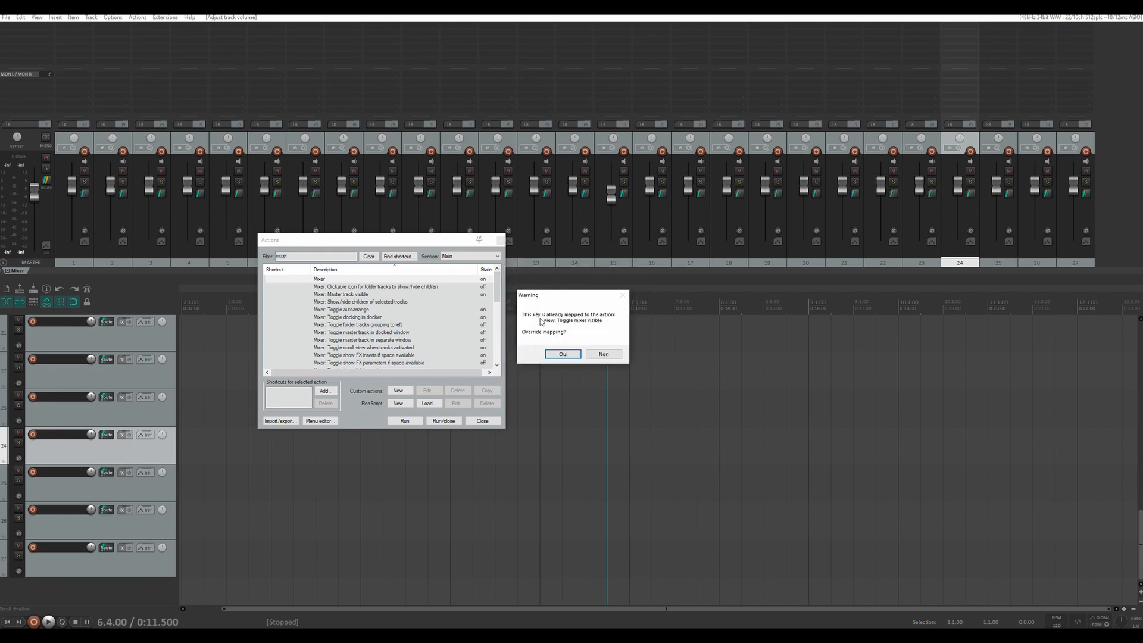
click(563, 353)
click(501, 239)
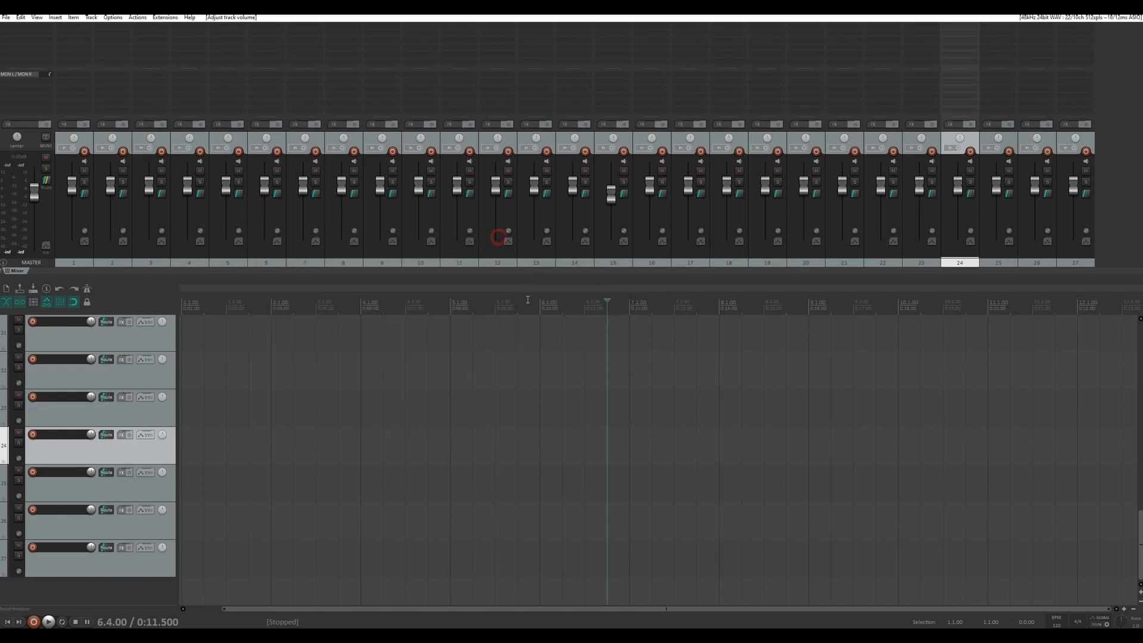
Run the Mixer action to undock the mixer, enlarge its floating window and move it to the middle of the screen
key(m)
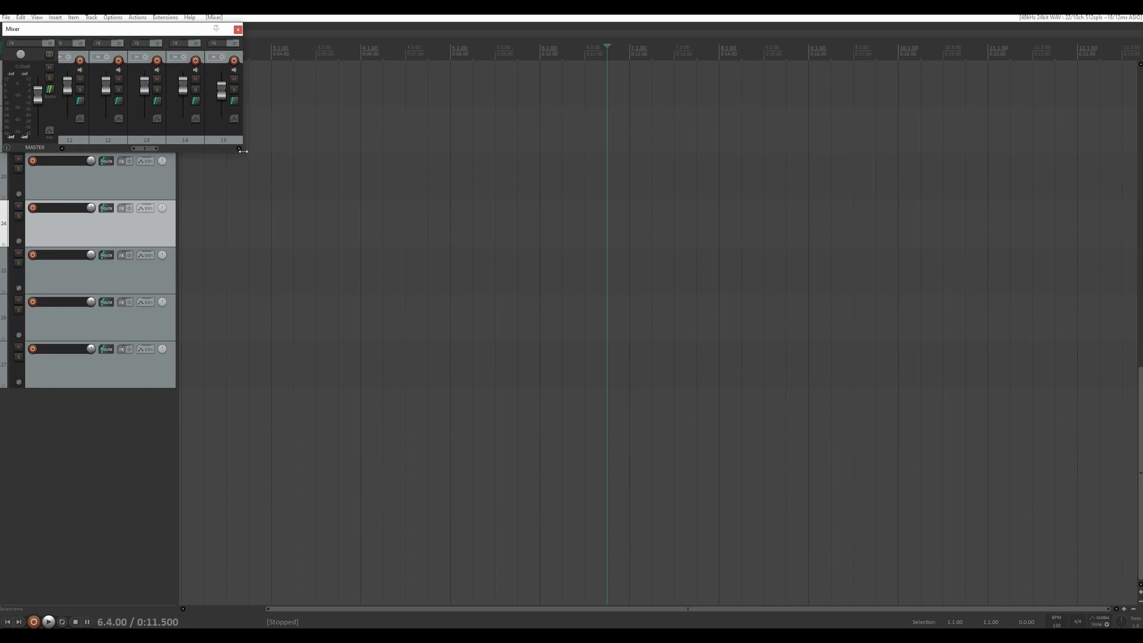
drag(242, 153, 718, 483)
drag(492, 35, 717, 73)
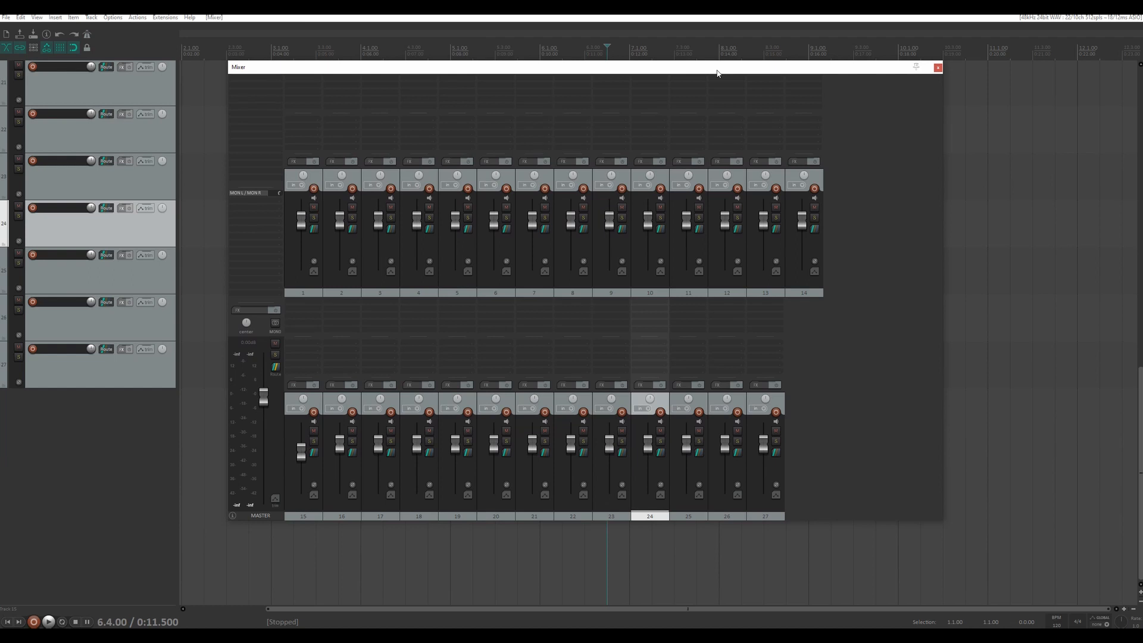
Test the Mixer action by running it repeatedly through the hidden, docked and floating mixer states
key(ctrl+m)
key(ctrl+m)
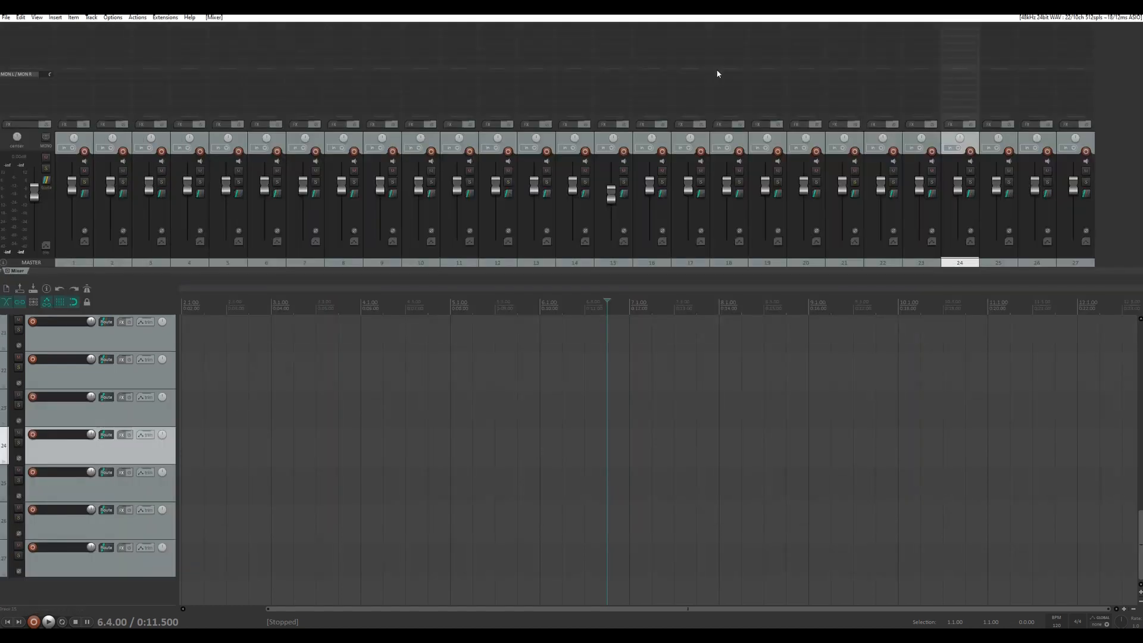
key(ctrl+m)
key(ctrl+m)
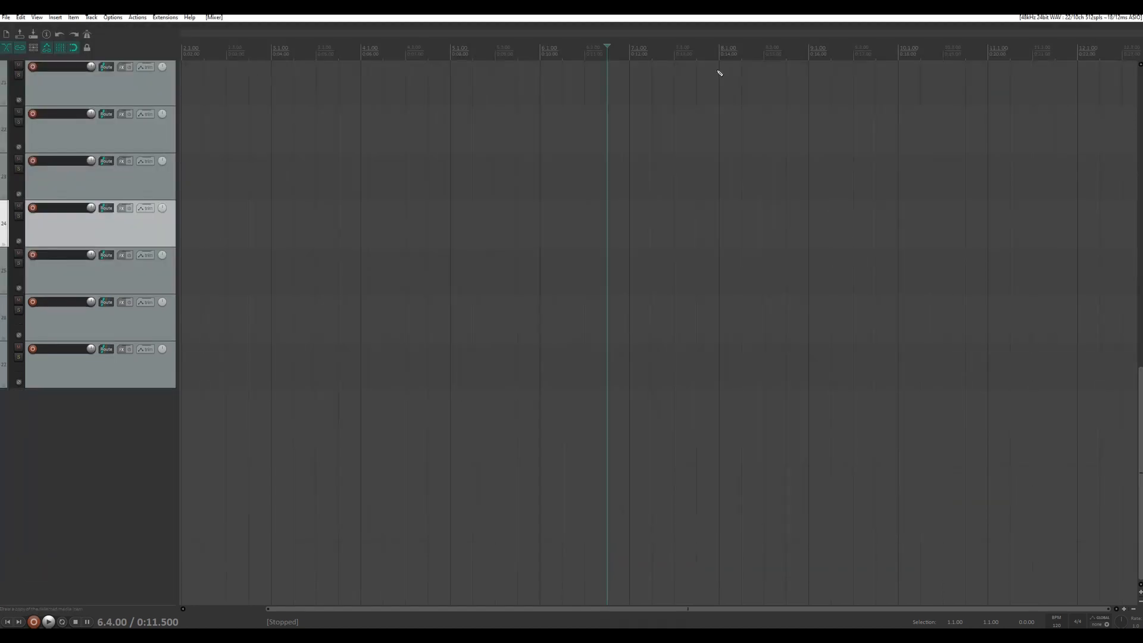
key(ctrl+m)
key(ctrl+m)
key(ctrl+m)
key(ctrl+m)
key(ctrl+m)
key(ctrl+m)
Save the current window arrangement as windows screenset 1 with the name Default
key(ctrl+e)
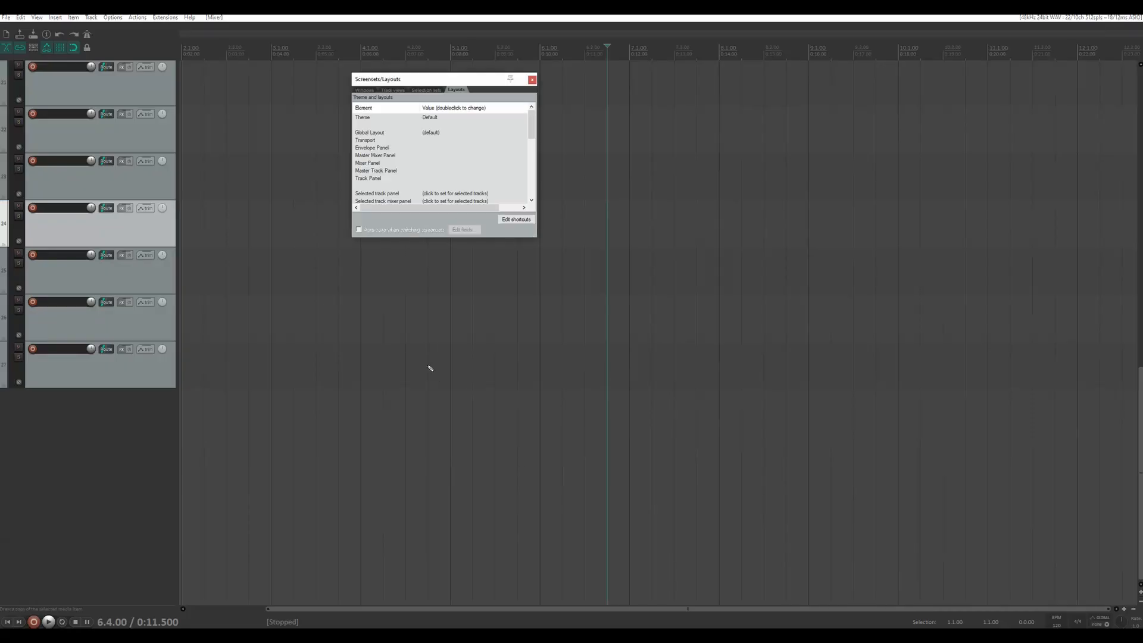
click(370, 90)
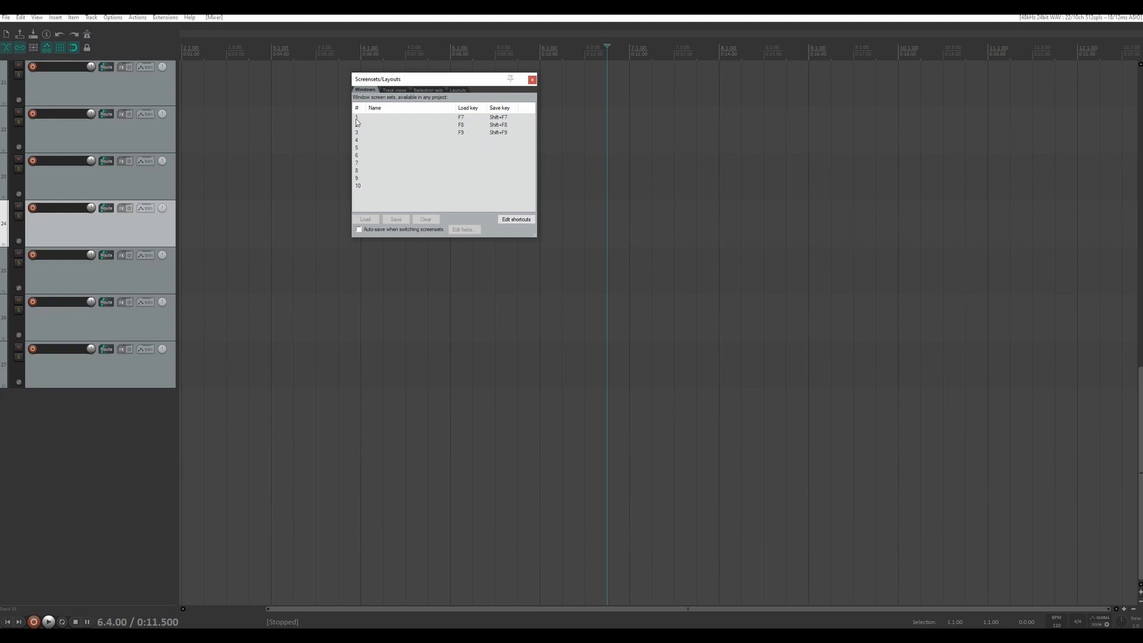
click(379, 119)
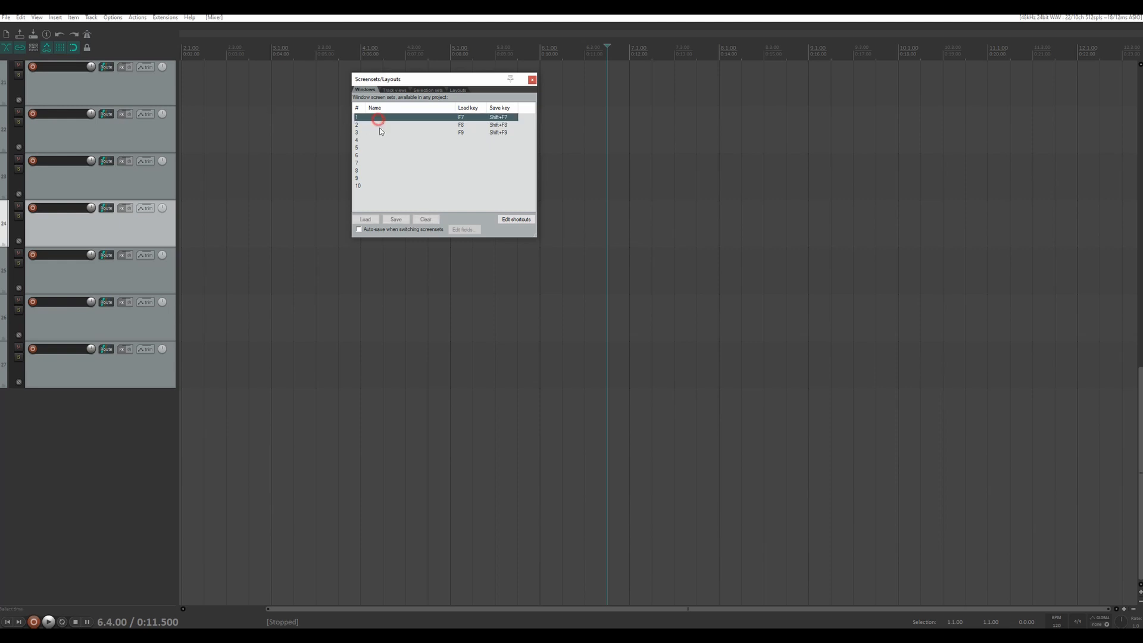
click(395, 220)
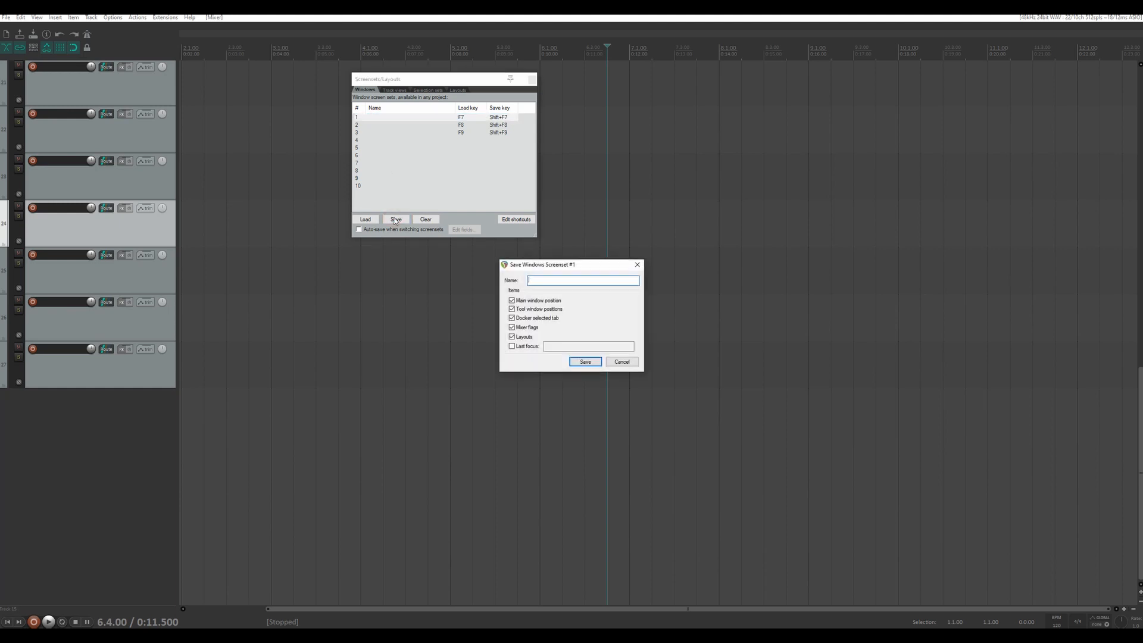
text(Default)
key(Return)
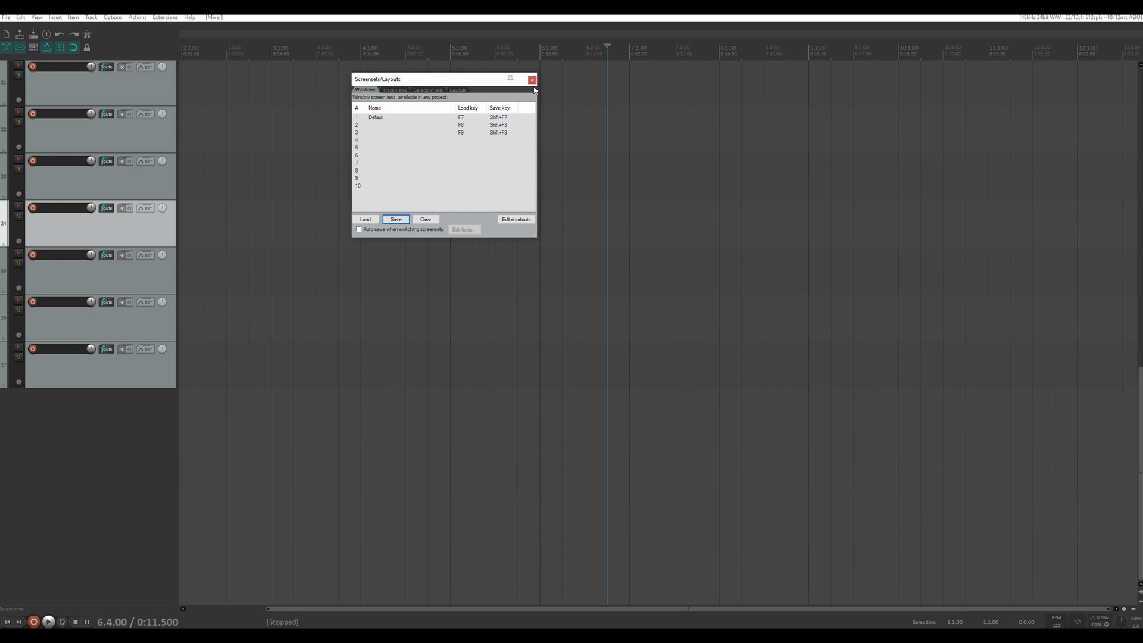
click(532, 79)
Show the docked mixer, attach its docker to the left of the main window and widen it slightly
key(ctrl+m)
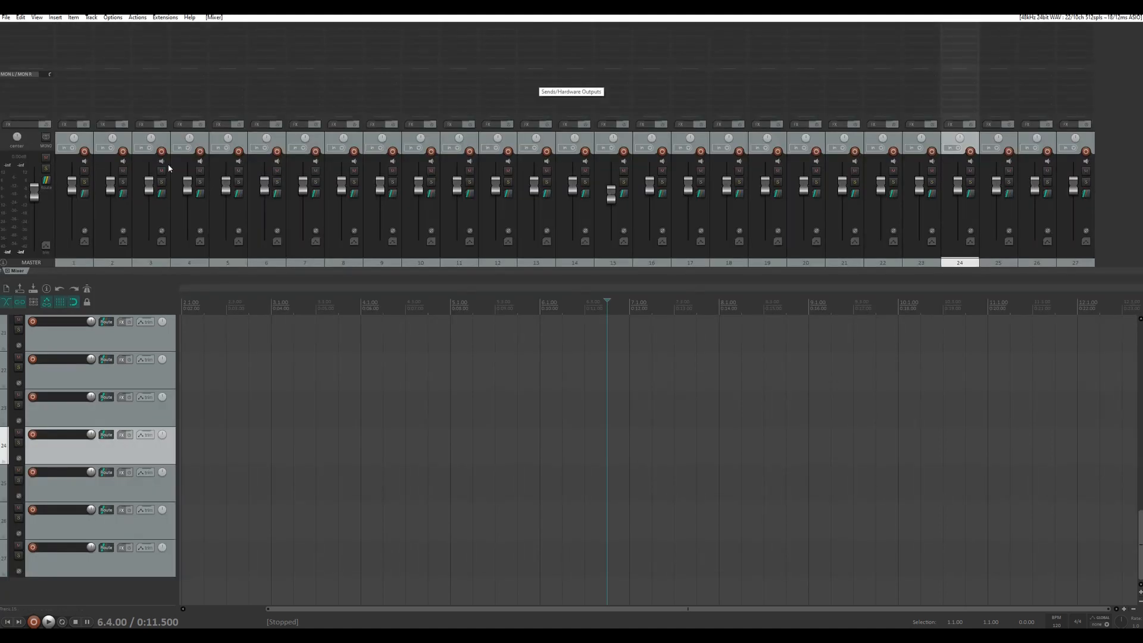
right_click(3, 272)
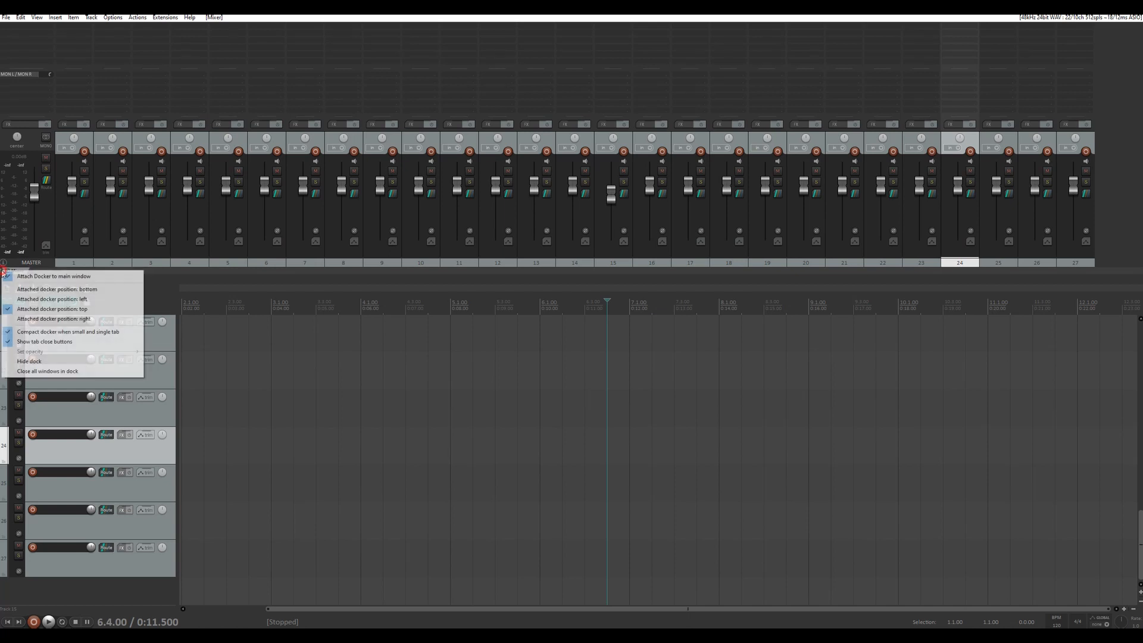
click(52, 299)
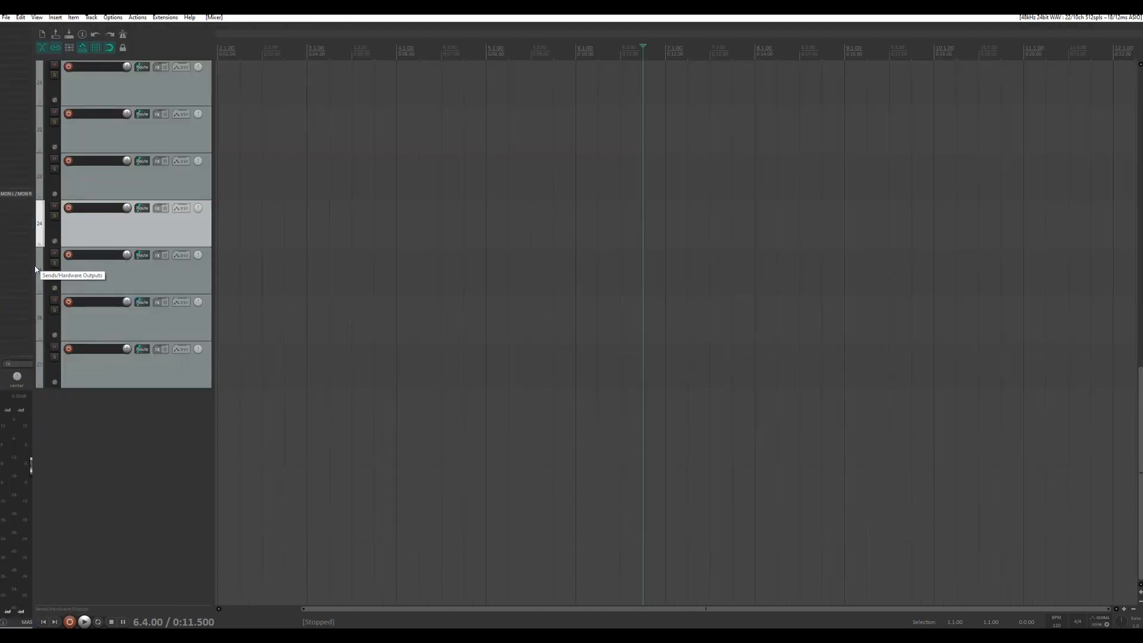
drag(33, 266, 83, 266)
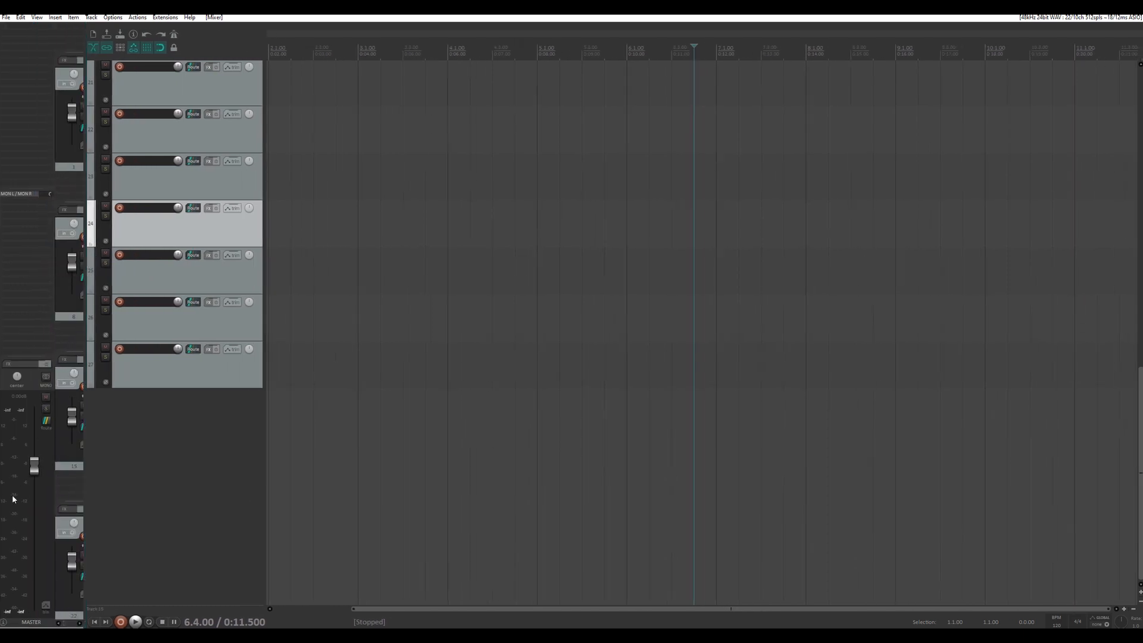
Hide the master track from the mixer
right_click(9, 608)
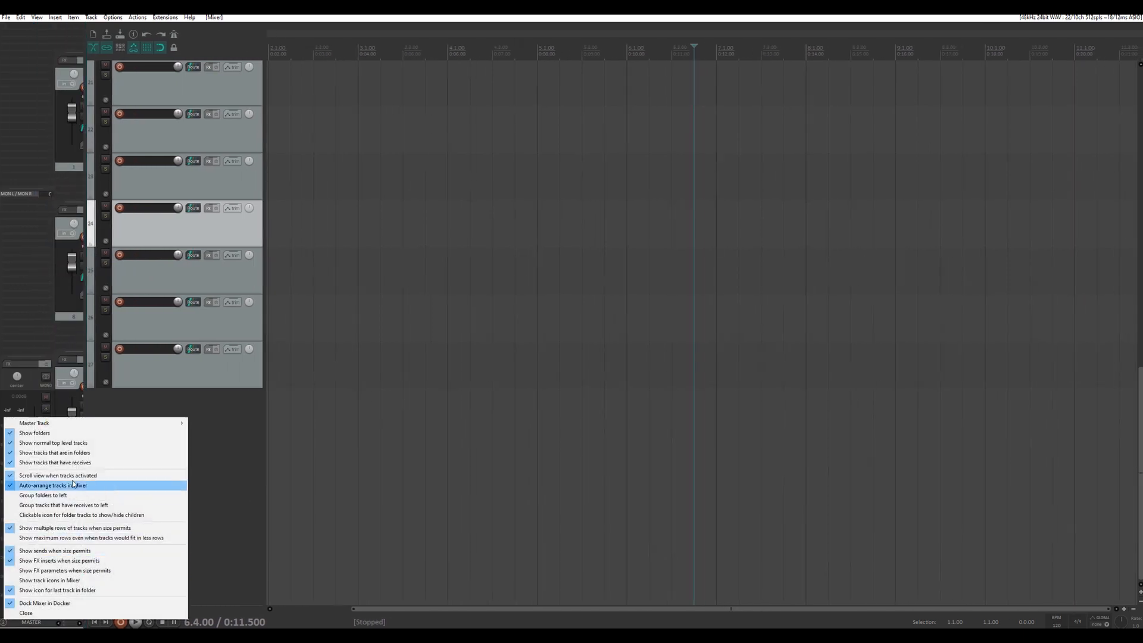
mouse_move(66, 423)
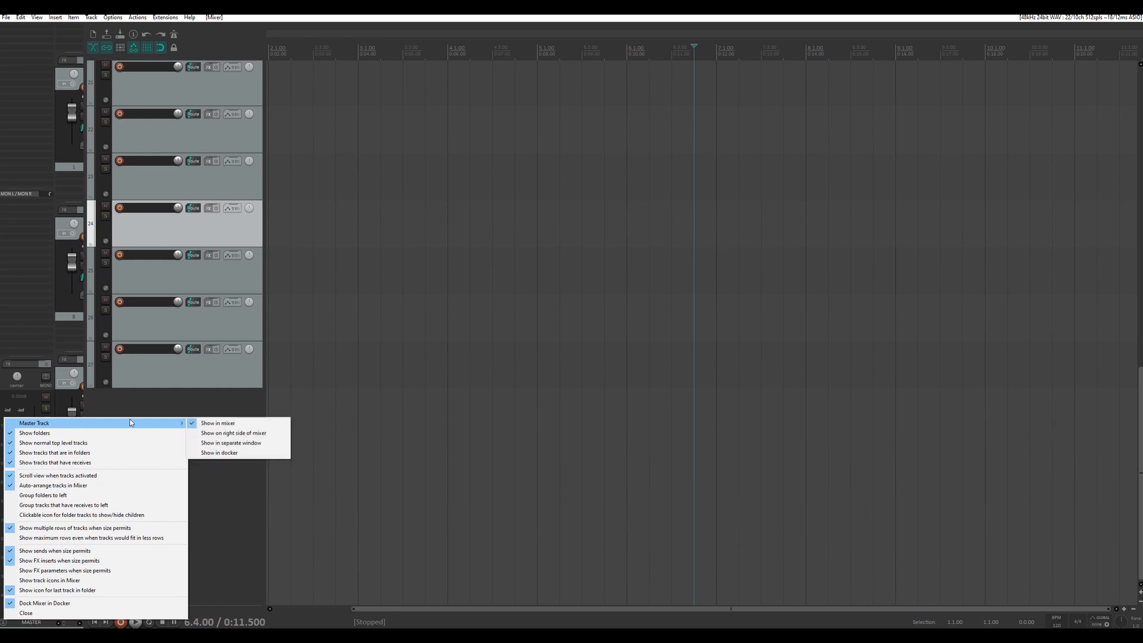
click(219, 424)
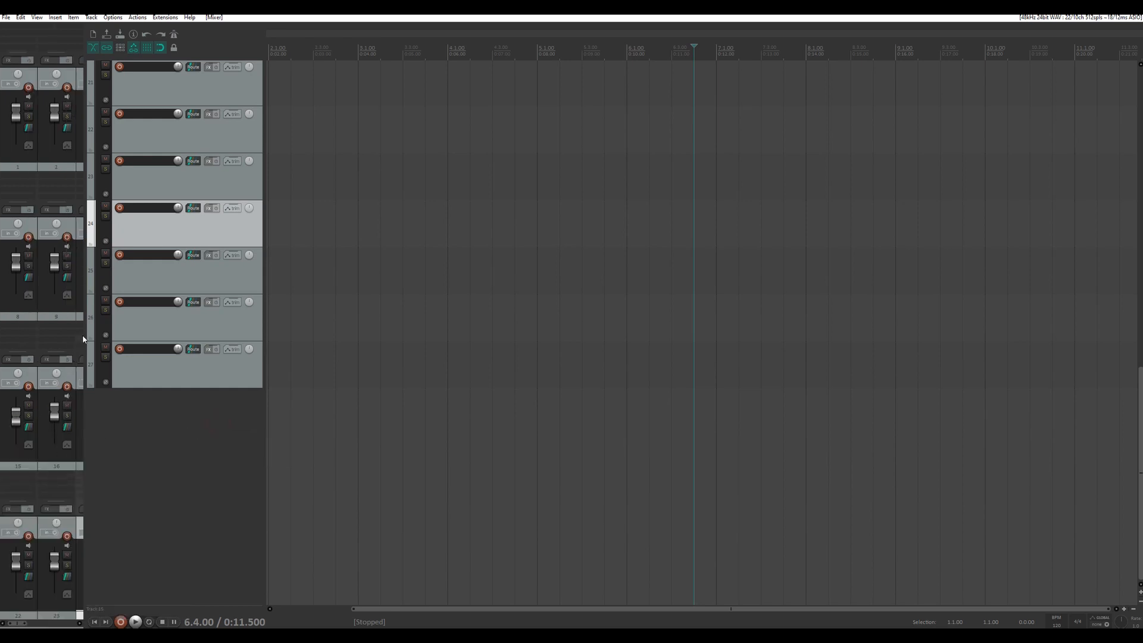
Turn off multiple track rows in the mixer and resize its docker to the width of a single track strip
drag(87, 340, 302, 389)
right_click(303, 389)
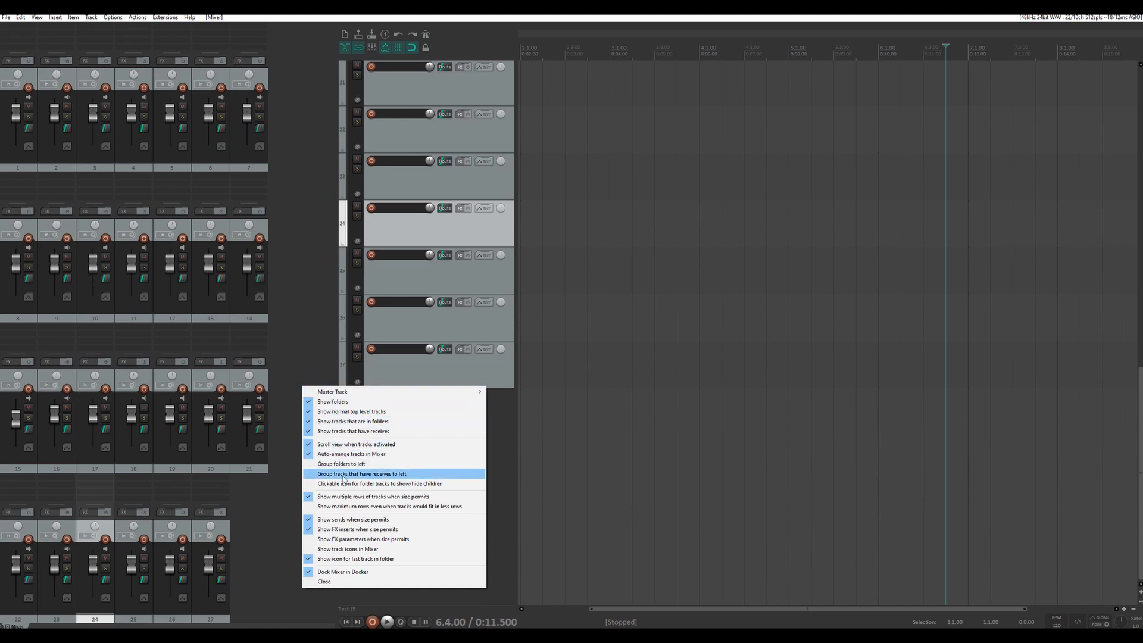
click(352, 496)
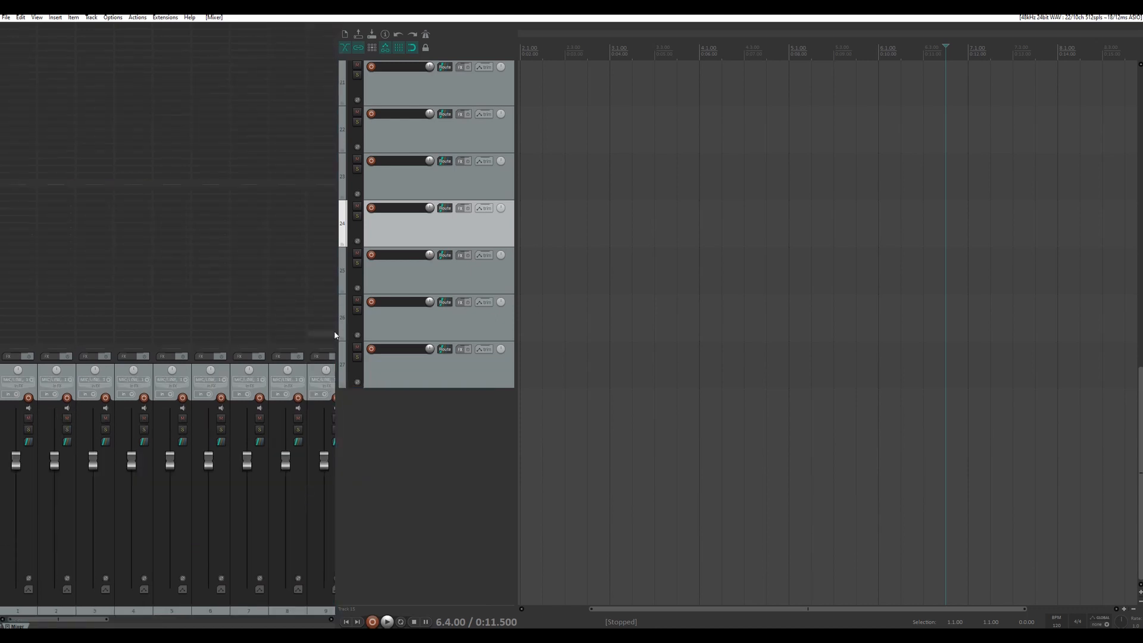
drag(335, 339, 38, 338)
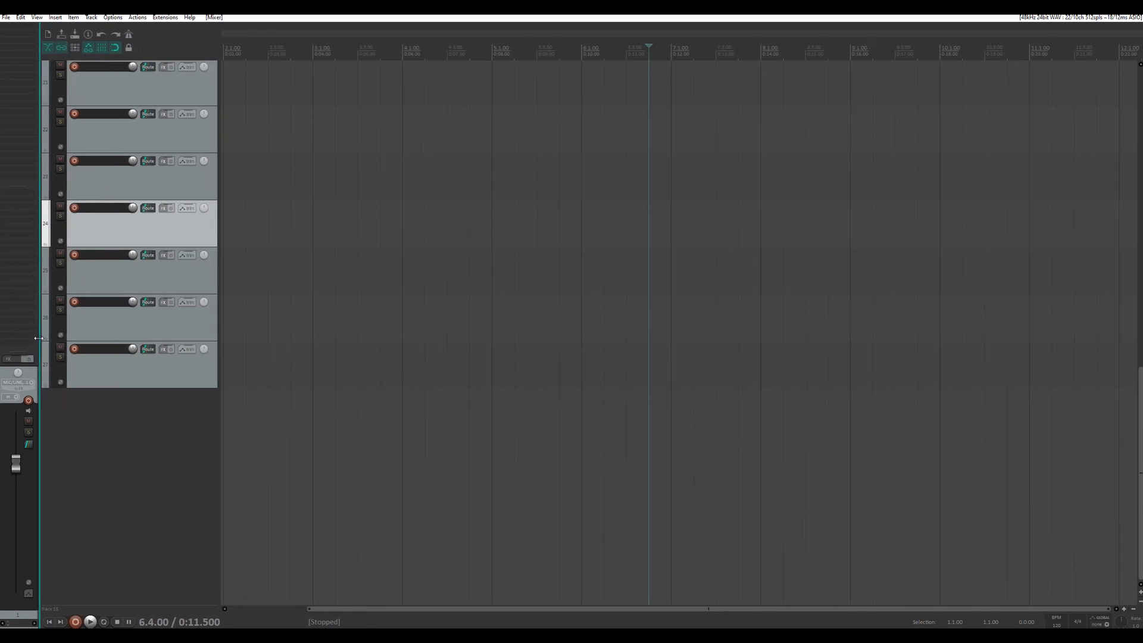
Select tracks 23, 22 and 21 in turn to check how the single-strip mixer follows the track selection
click(191, 182)
click(187, 135)
click(187, 89)
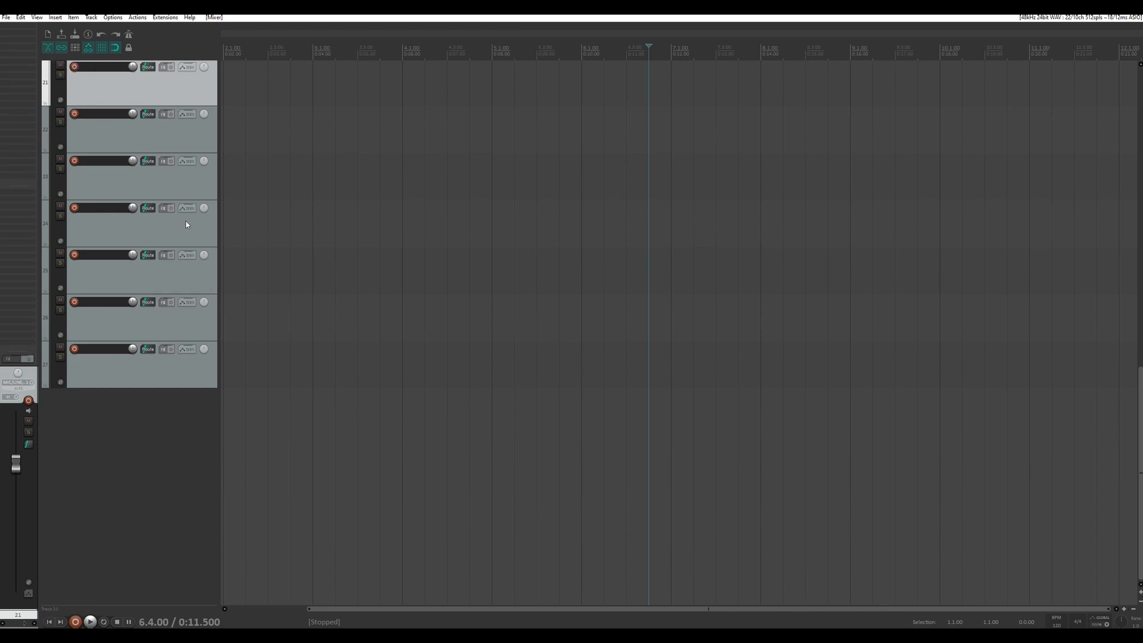
Save the current window arrangement as windows screenset 2 with the name Mixer left
key(ctrl+e)
click(376, 126)
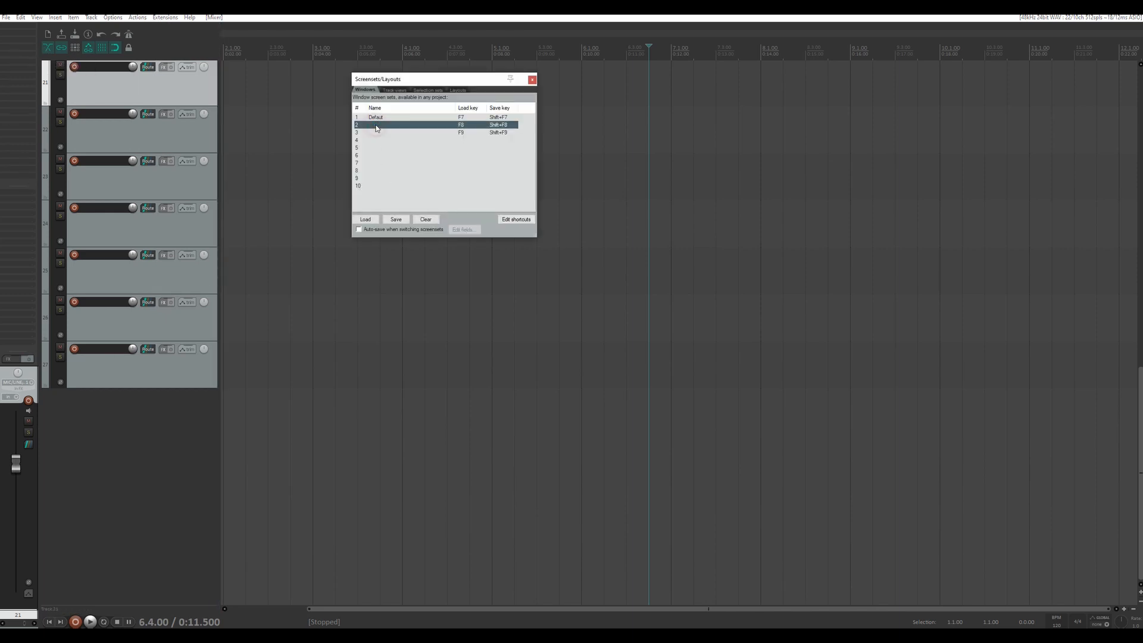
click(398, 220)
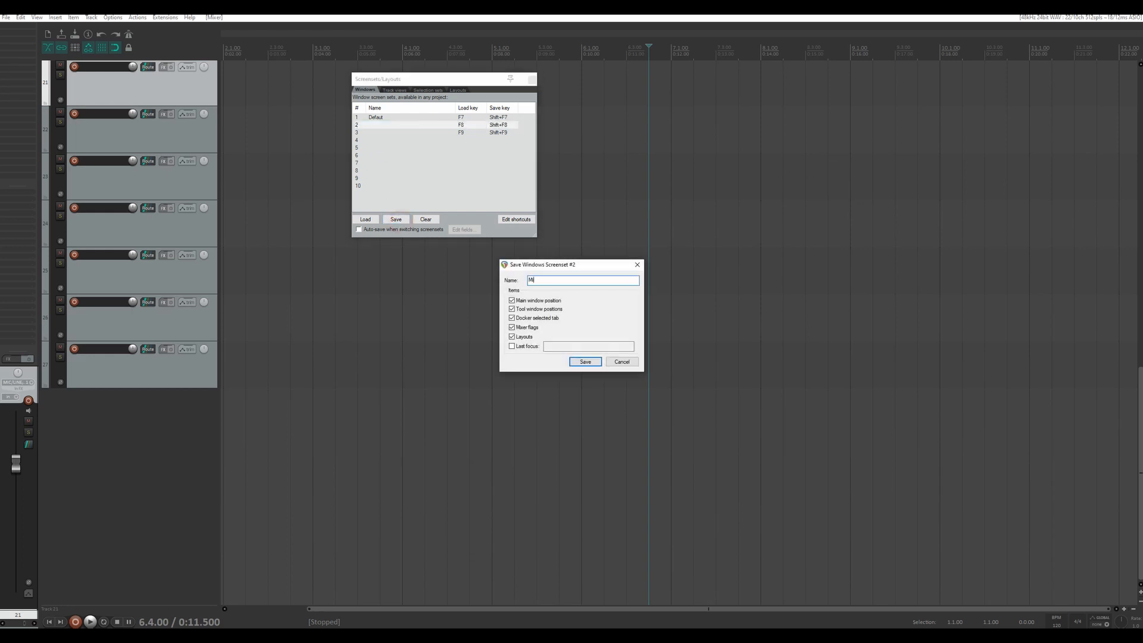
key(Return)
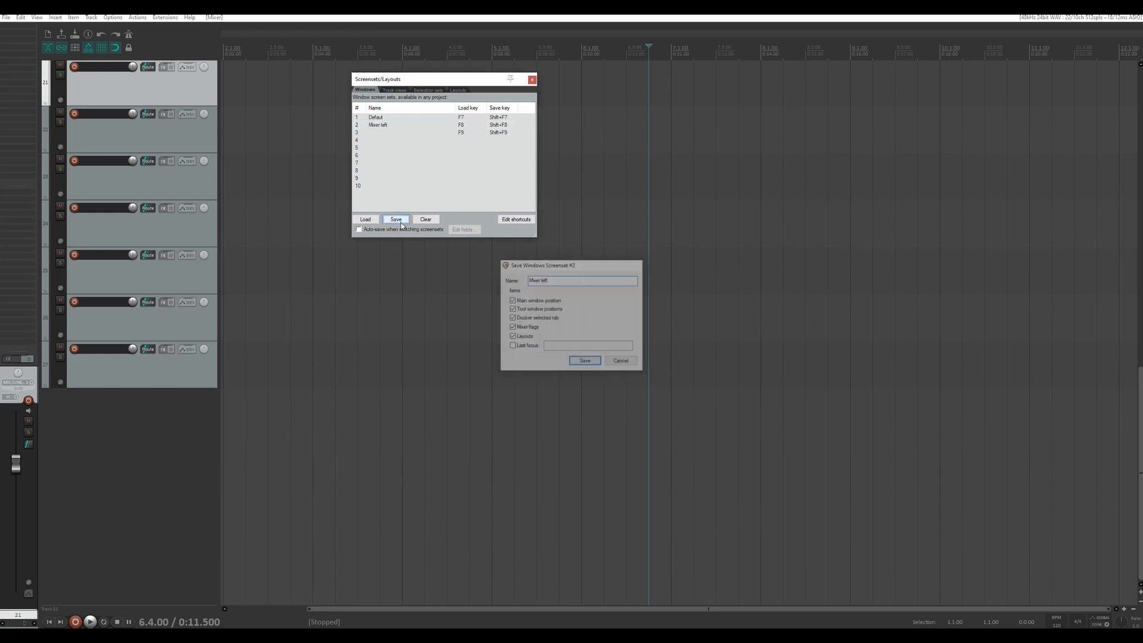
click(532, 81)
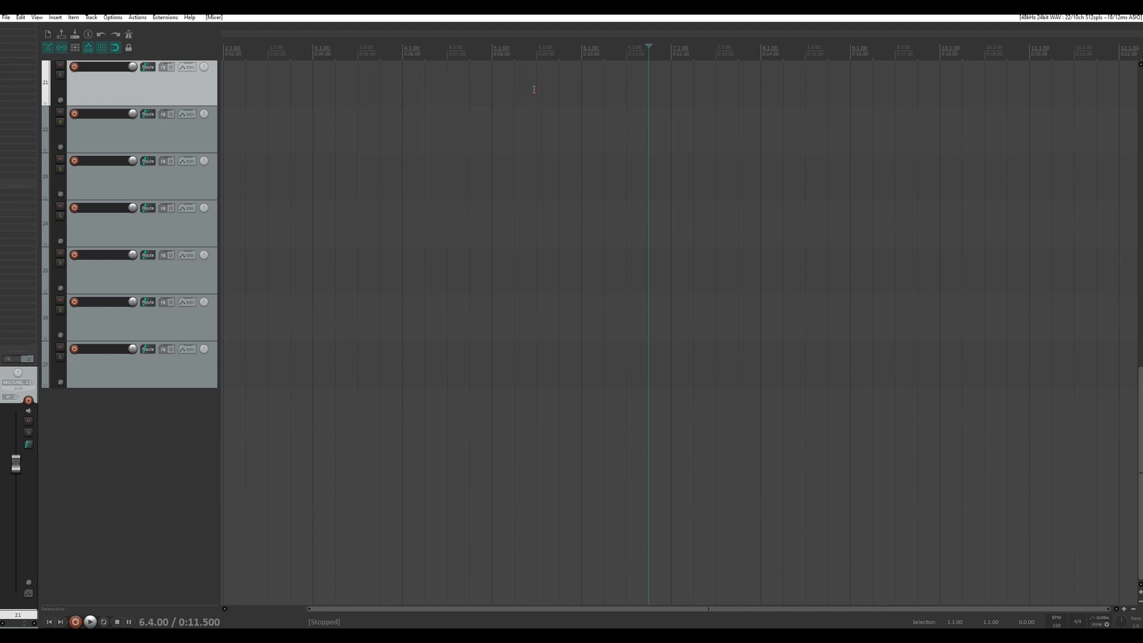
Alternate repeatedly between the Default and Mixer left window screensets to compare their layouts
key(F7)
key(F8)
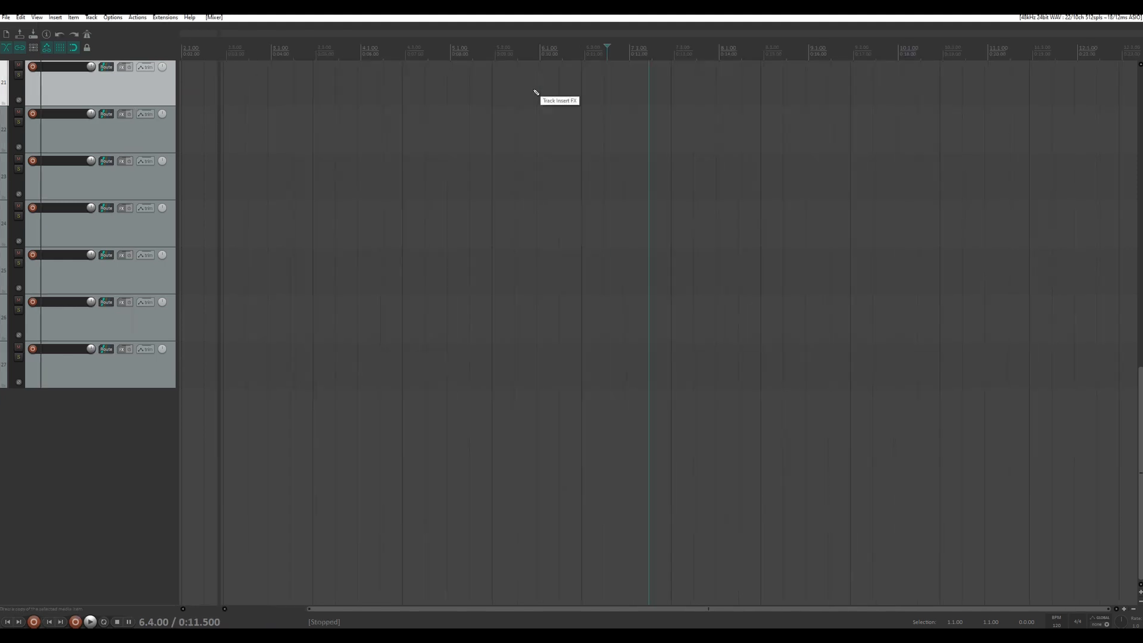
key(F7)
key(F8)
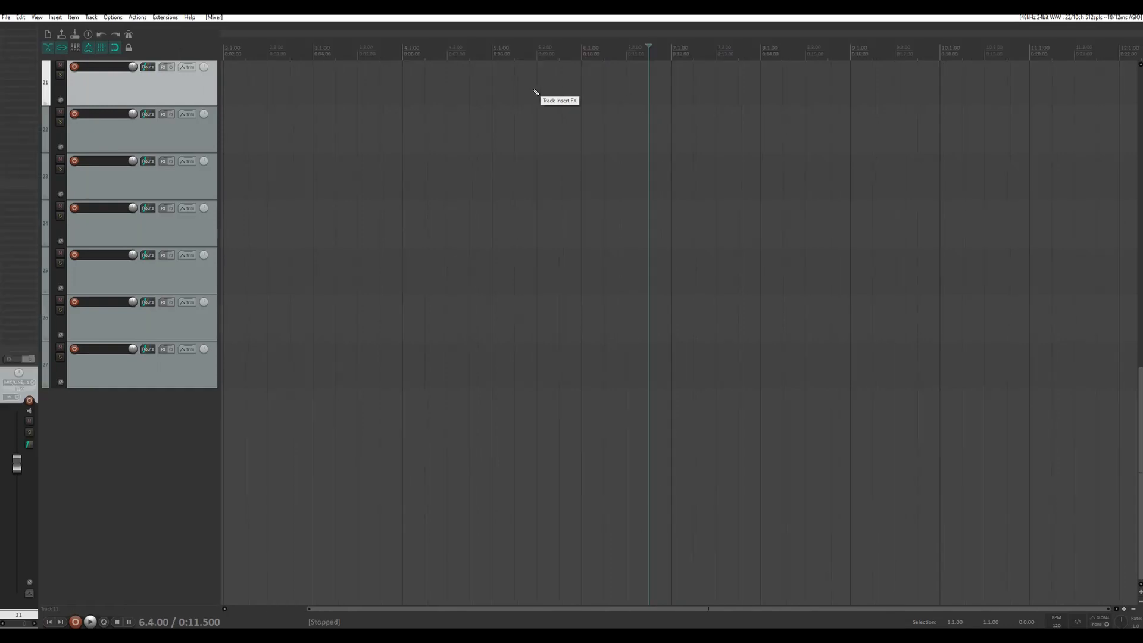
key(F7)
key(F8)
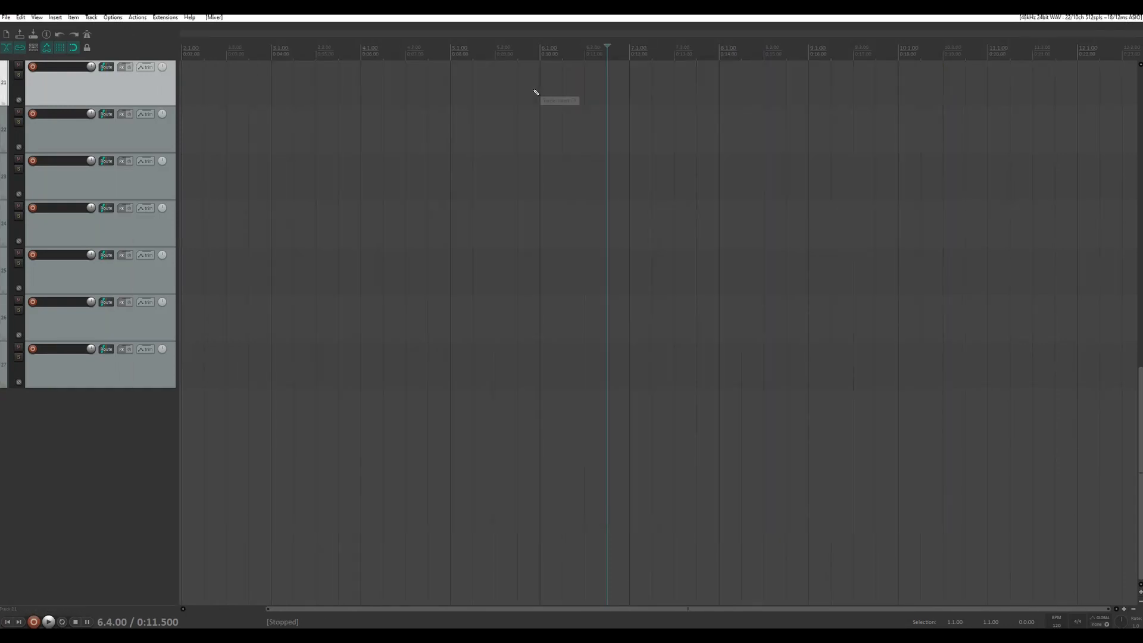
Load the Default windows screenset from the saved screensets list and close the list
key(ctrl+e)
click(377, 117)
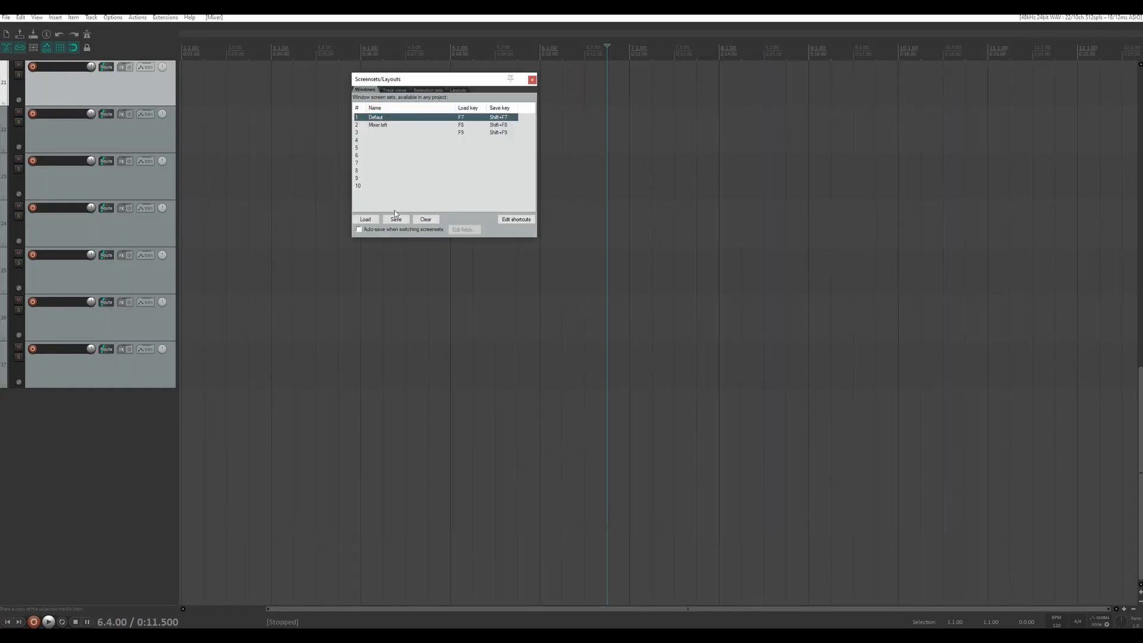
click(366, 219)
click(533, 83)
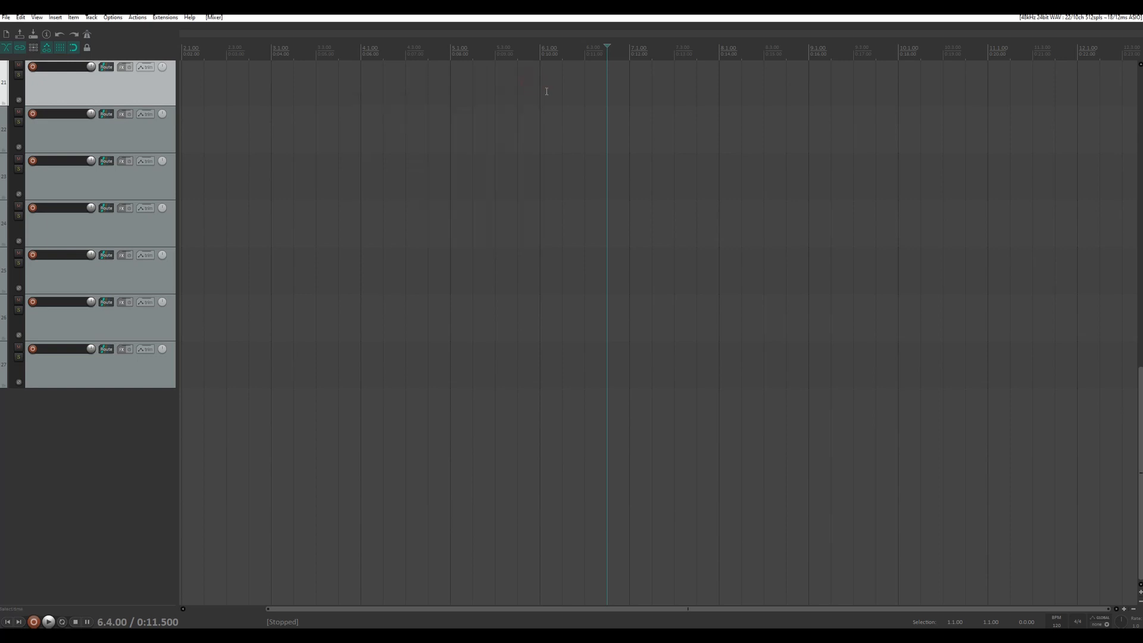
Test the mixer cycle action from the Default layout, and recall window screensets 2, 3 and 1 in turn
key(ctrl+m)
key(ctrl+m)
key(ctrl+m)
key(F8)
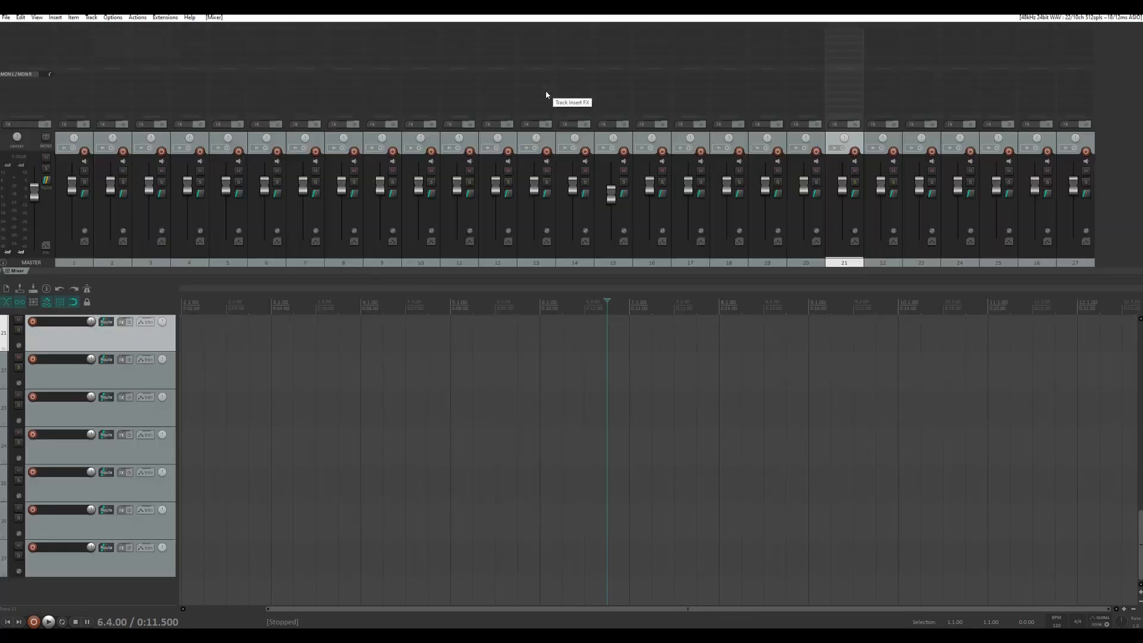
key(F9)
key(F7)
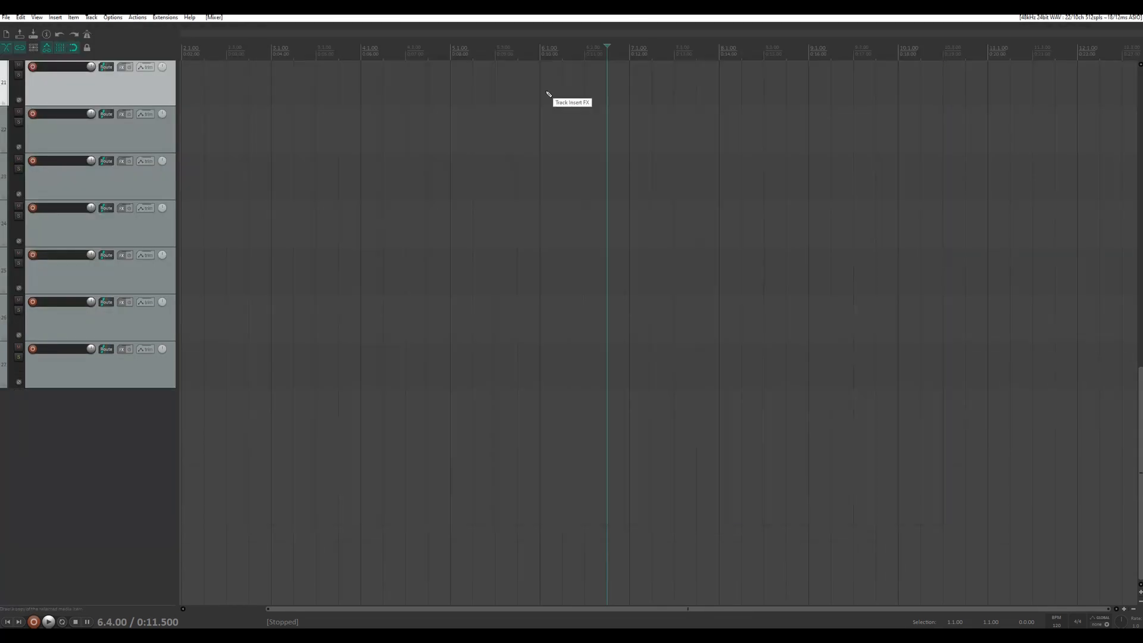